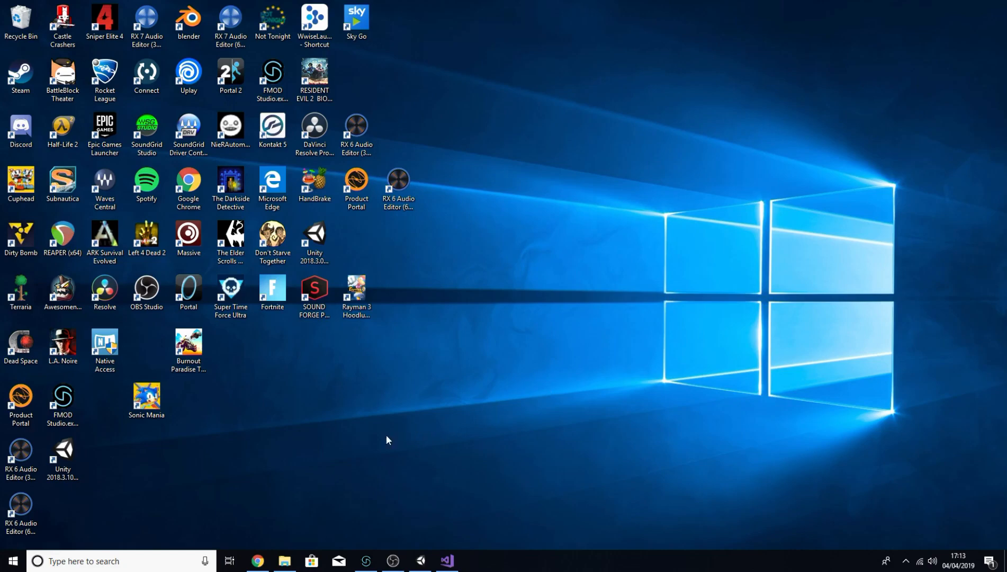
Step: Browse to the 3D Game Kit (Unity Project) Assets folder in File Explorer
{"action": "left_click", "coordinate": [285, 560]}
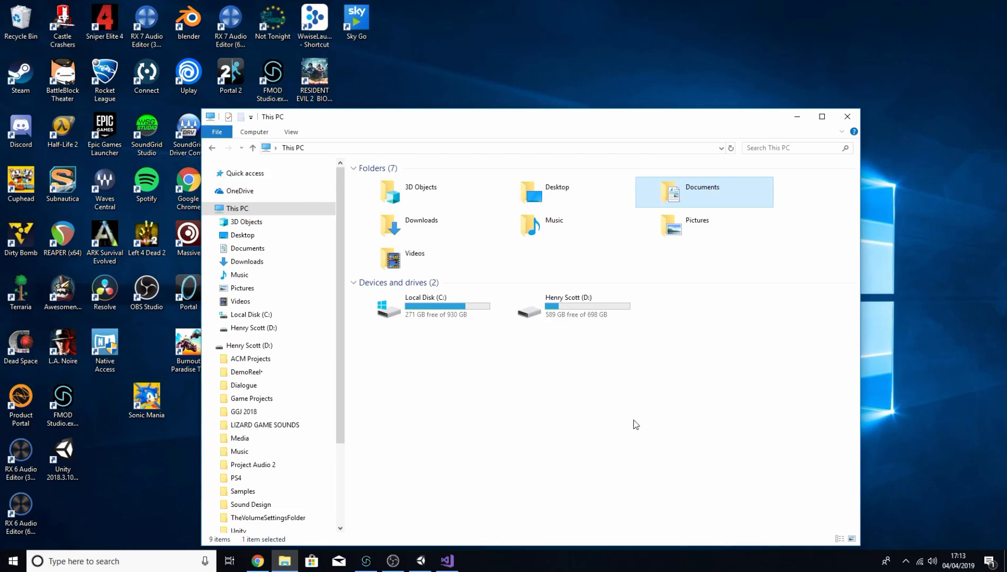
{"action": "double_click", "coordinate": [706, 205]}
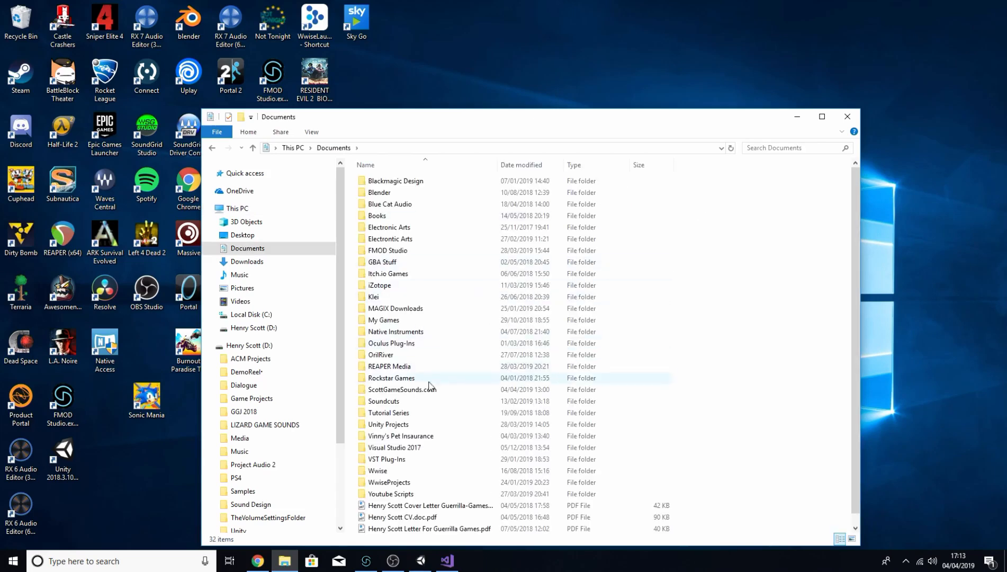
{"action": "double_click", "coordinate": [408, 425]}
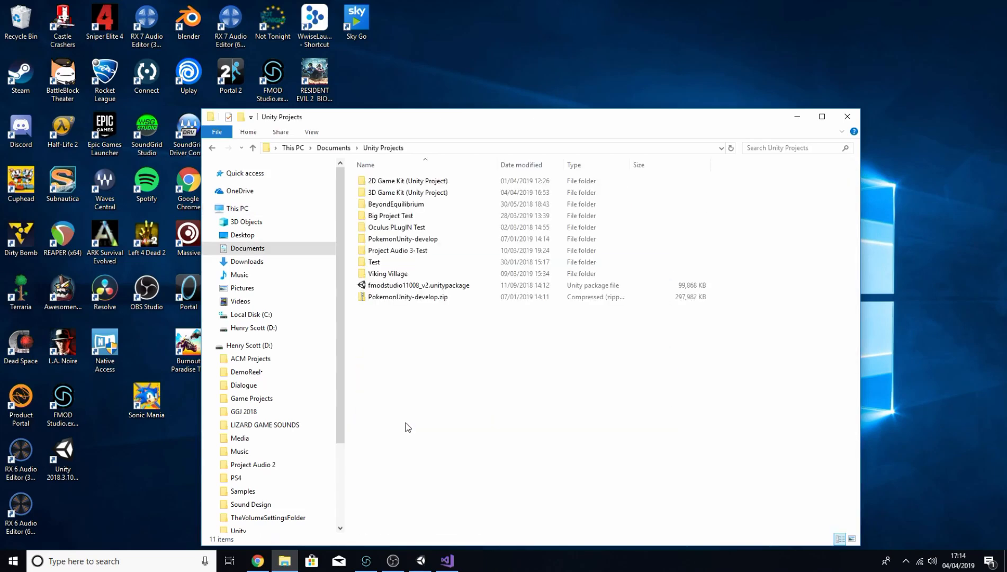
{"action": "double_click", "coordinate": [425, 193]}
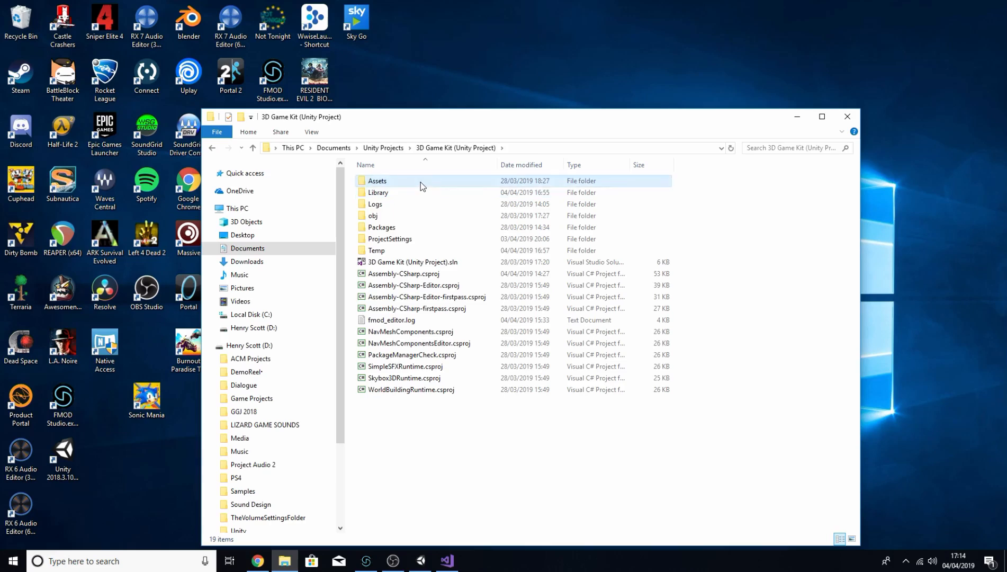
{"action": "double_click", "coordinate": [420, 182]}
{"action": "double_click", "coordinate": [414, 239]}
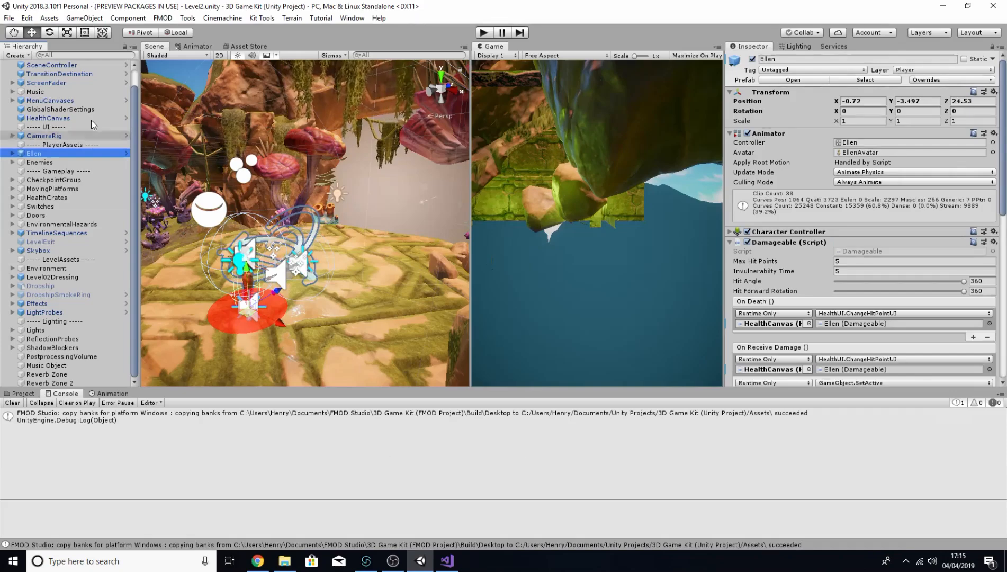
Step: Open the FMOD Edit Settings and examine the Studio project import options
{"action": "left_click", "coordinate": [163, 19]}
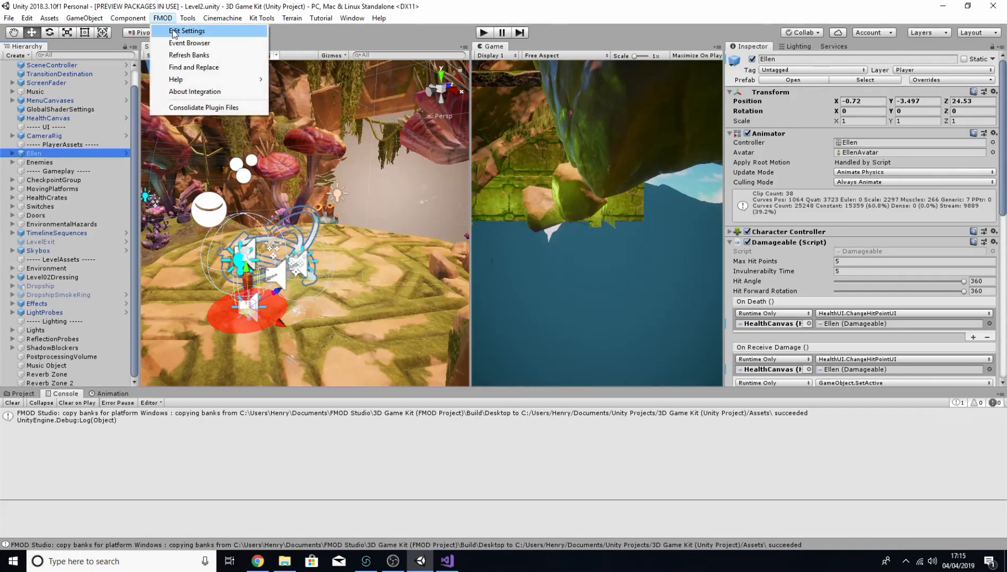
{"action": "left_click", "coordinate": [186, 30]}
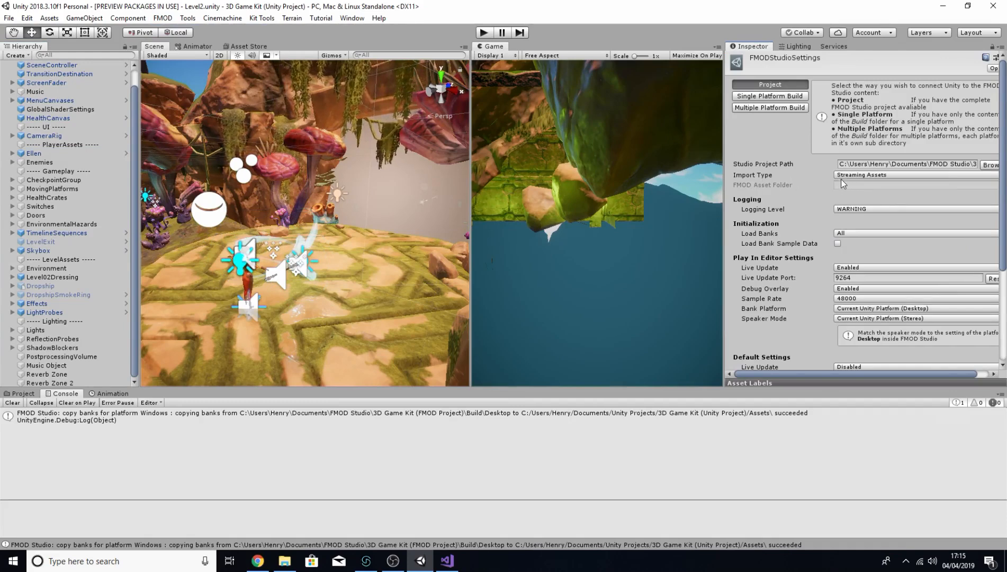
{"action": "left_click", "coordinate": [887, 177]}
{"action": "left_click", "coordinate": [892, 200]}
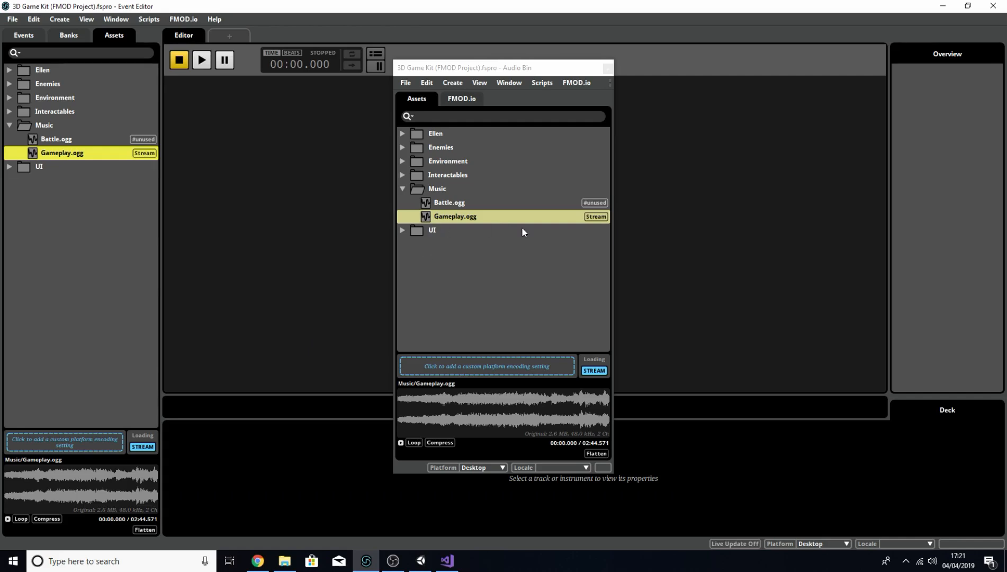
Step: Open the Preferences' Build settings and examine the bank output and separation options
{"action": "left_click", "coordinate": [424, 218]}
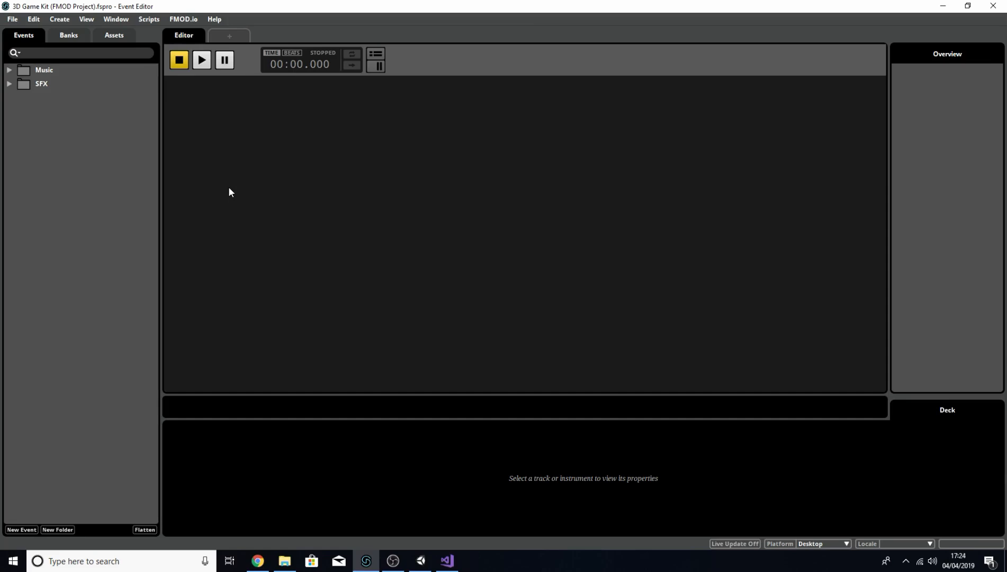
{"action": "left_click", "coordinate": [34, 19]}
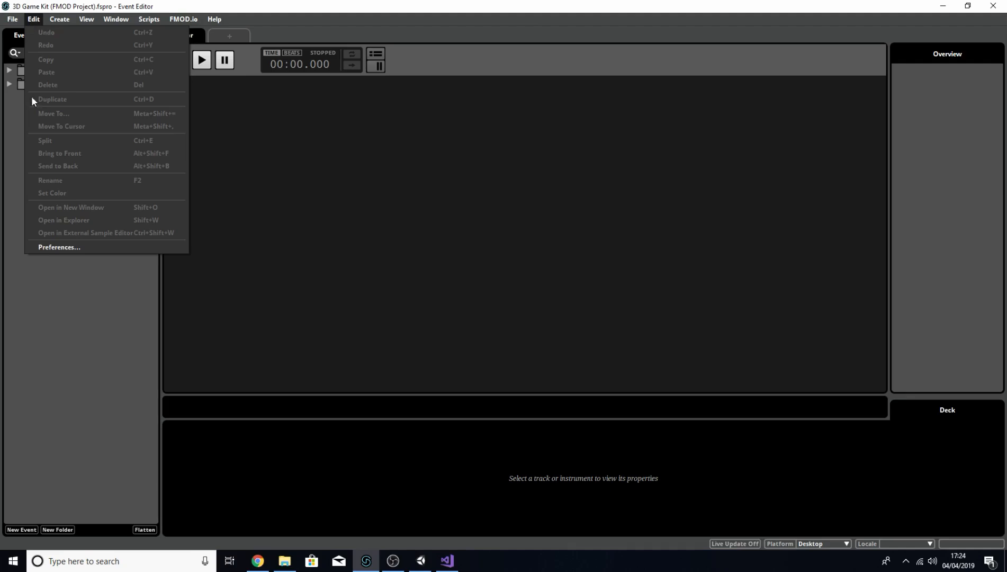
{"action": "left_click", "coordinate": [78, 256]}
{"action": "left_click", "coordinate": [15, 22]}
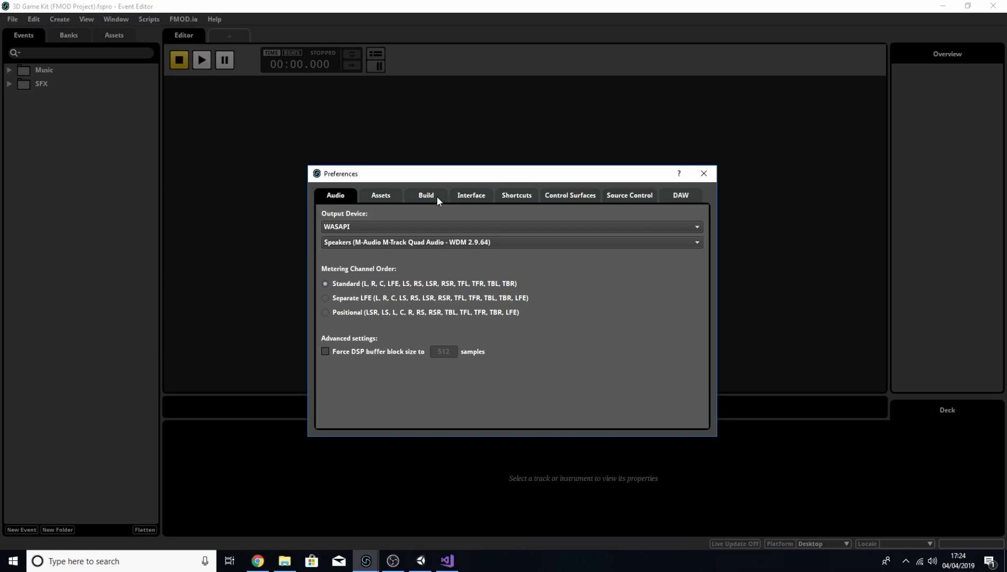
{"action": "left_click", "coordinate": [438, 197]}
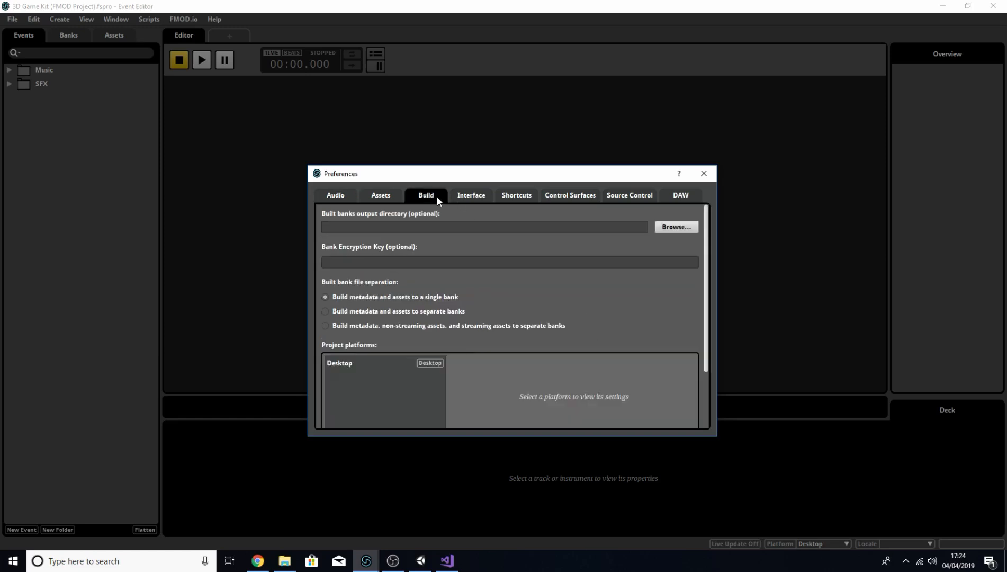
{"action": "left_click_drag", "start_coordinate": [554, 436], "coordinate": [554, 456]}
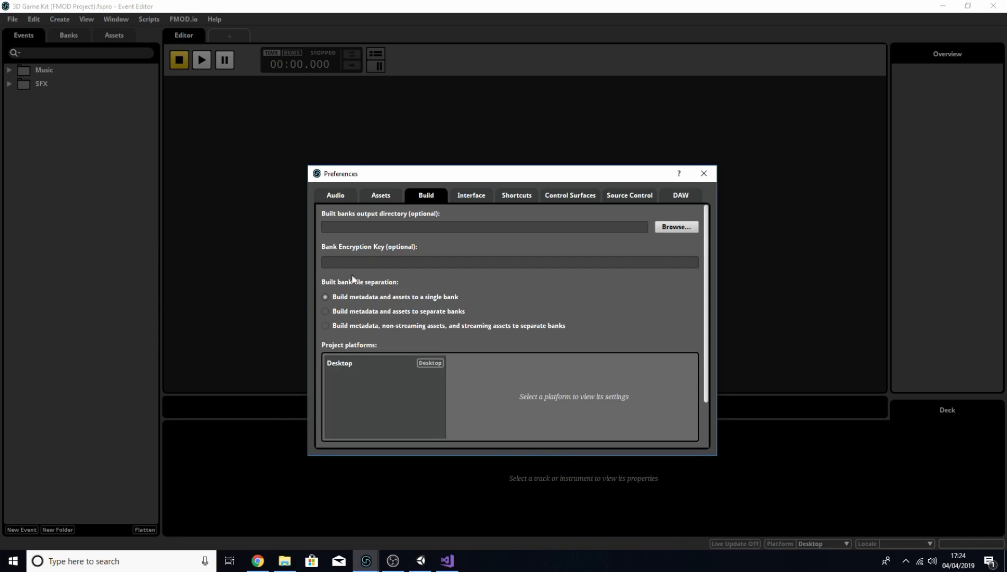
{"action": "left_click", "coordinate": [353, 363]}
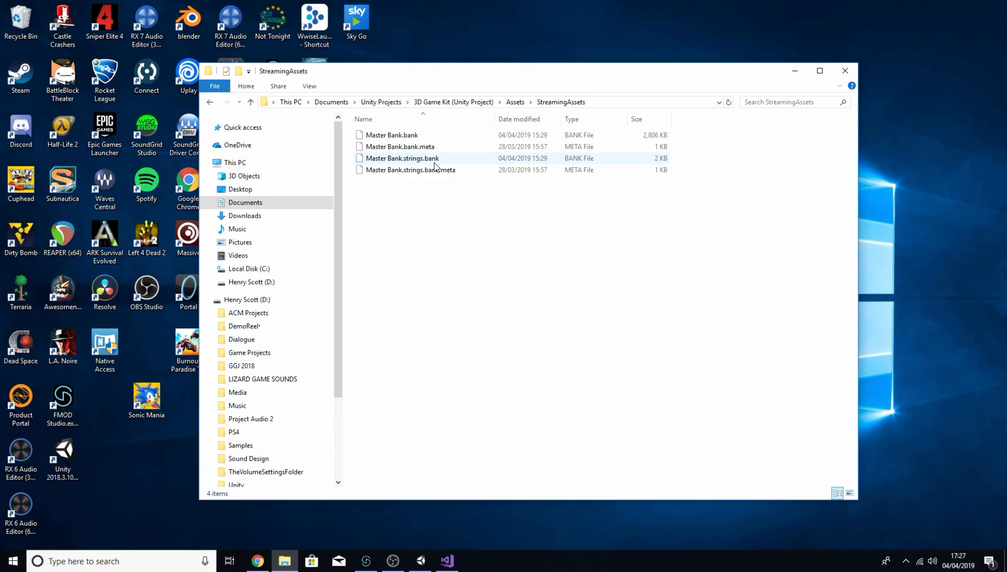
Step: Create a new bank named Ellen in the Banks view
{"action": "left_click", "coordinate": [427, 135]}
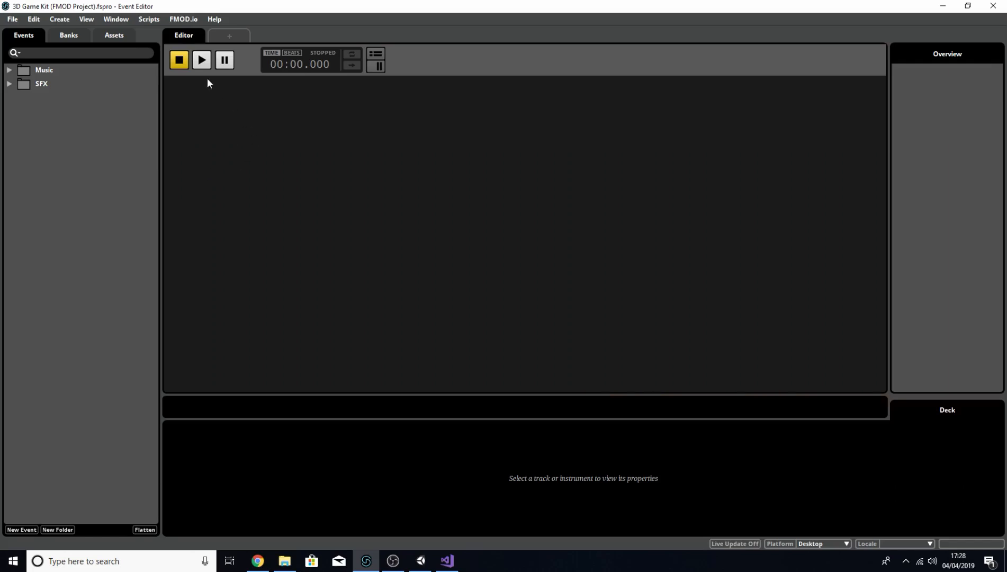
{"action": "left_click", "coordinate": [70, 37]}
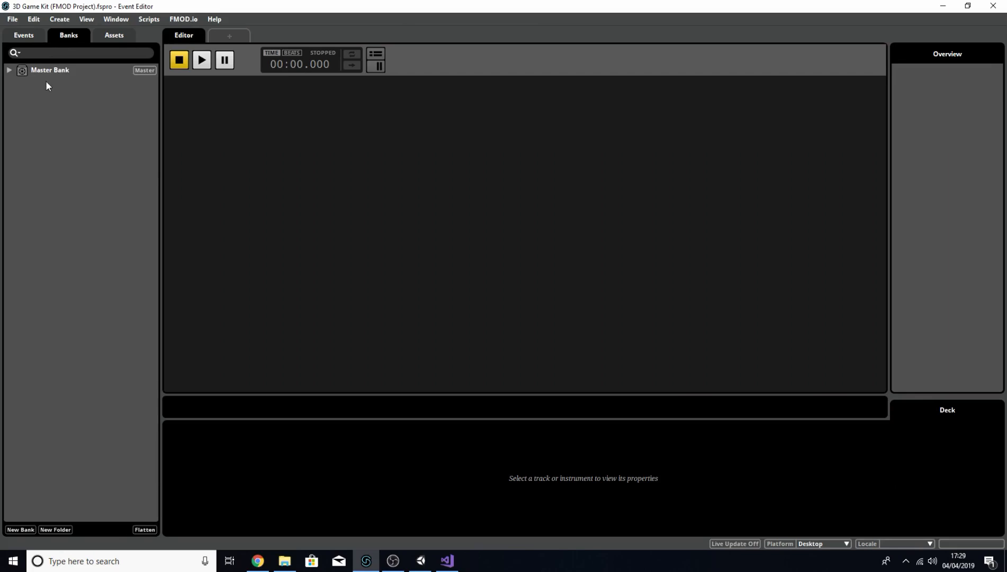
{"action": "right_click", "coordinate": [32, 95]}
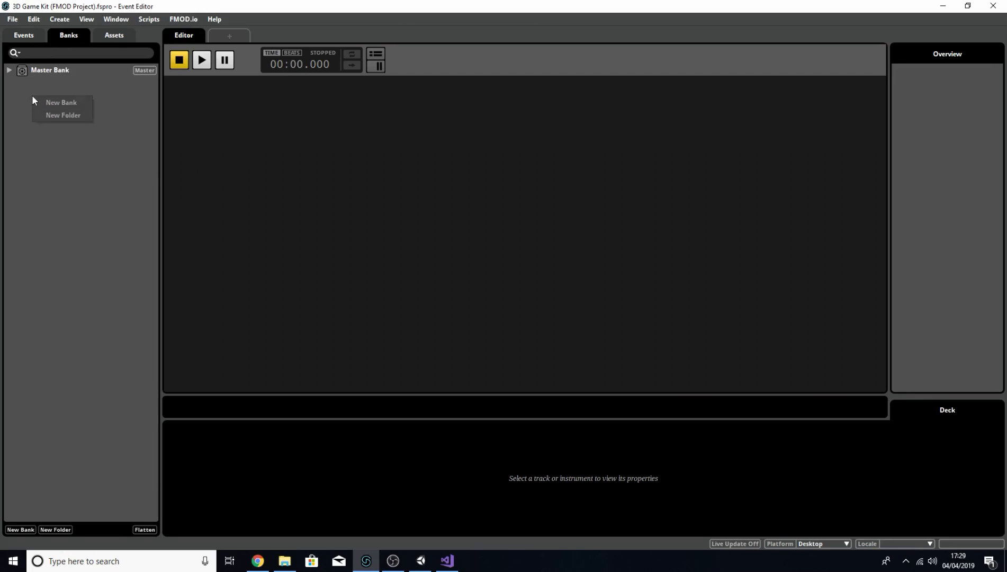
{"action": "left_click", "coordinate": [44, 103]}
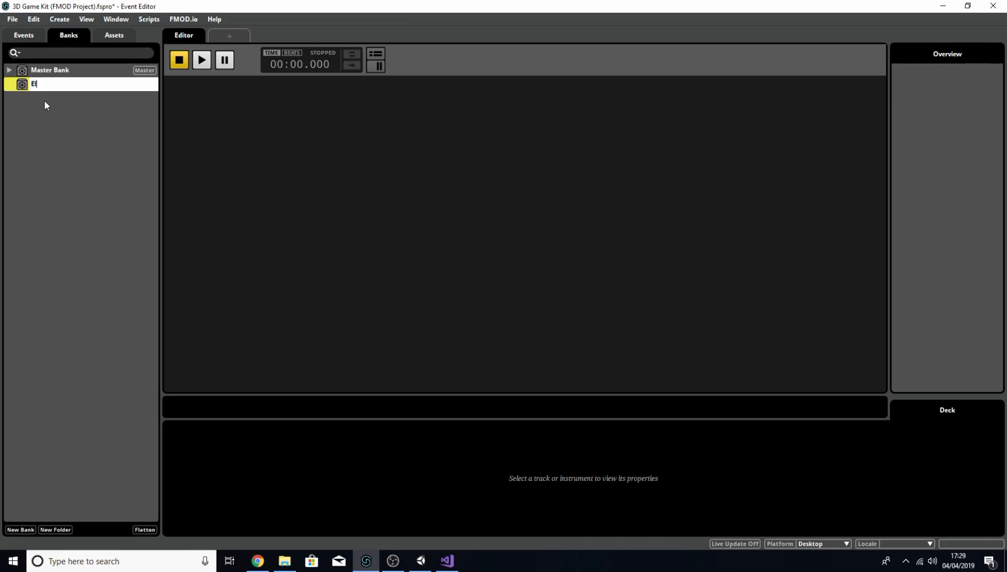
{"action": "left_click", "coordinate": [42, 147]}
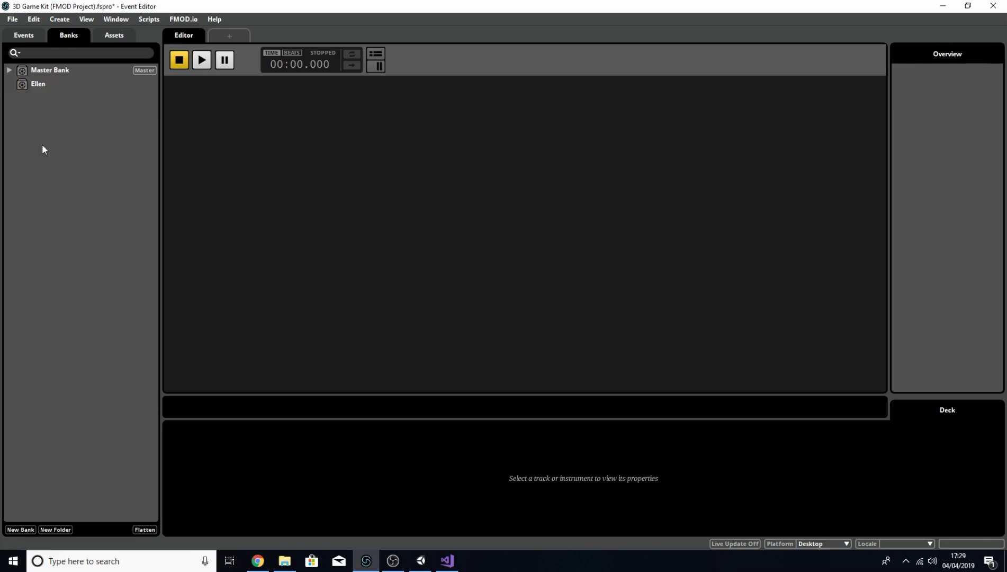
Step: Move the Ellen Die, Ellen Grunt and Ellen Run events from Master Bank into the Ellen bank
{"action": "left_click", "coordinate": [10, 69]}
{"action": "left_click_drag", "start_coordinate": [57, 94], "coordinate": [48, 191]}
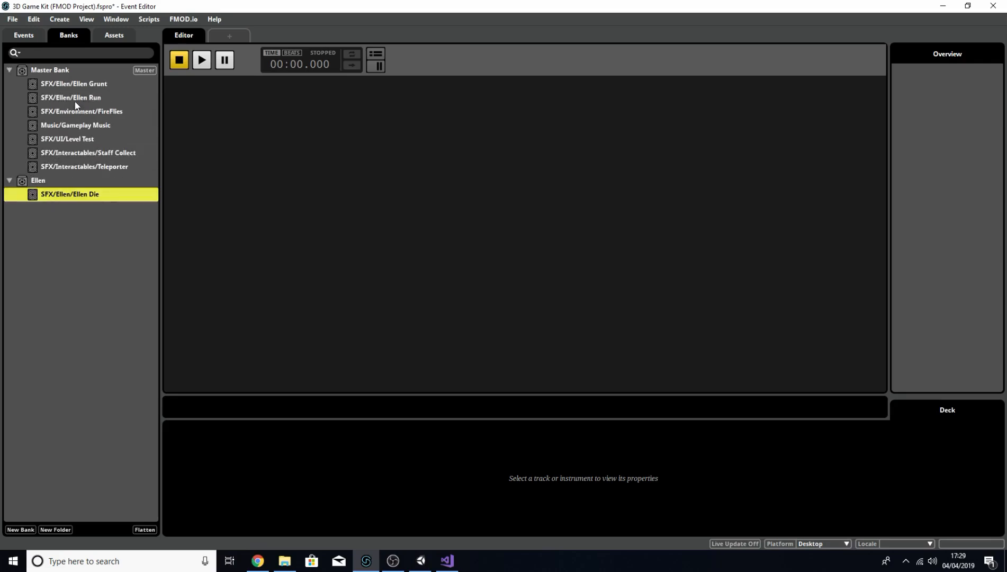
{"action": "left_click_drag", "start_coordinate": [75, 83], "coordinate": [77, 183]}
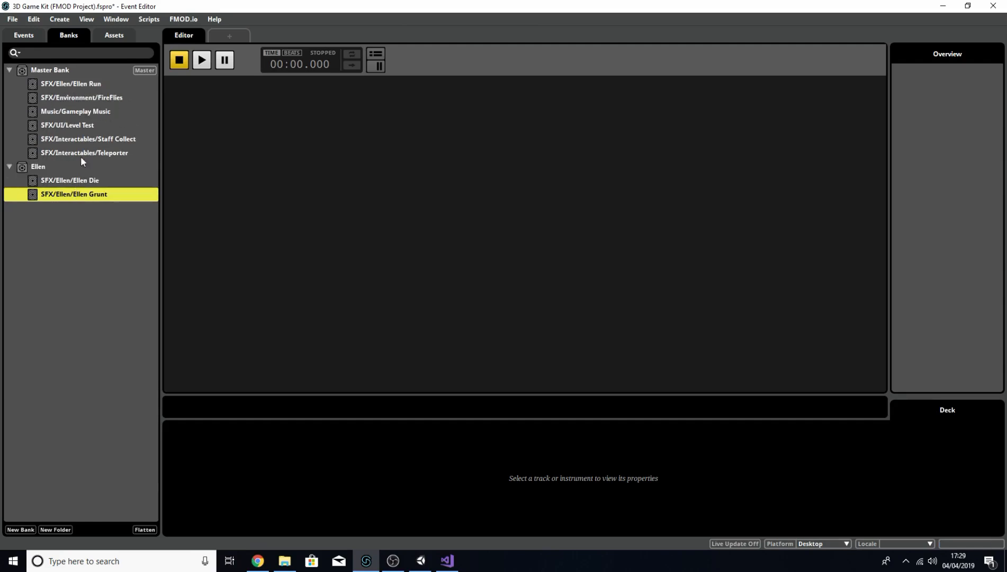
{"action": "left_click_drag", "start_coordinate": [75, 88], "coordinate": [78, 164]}
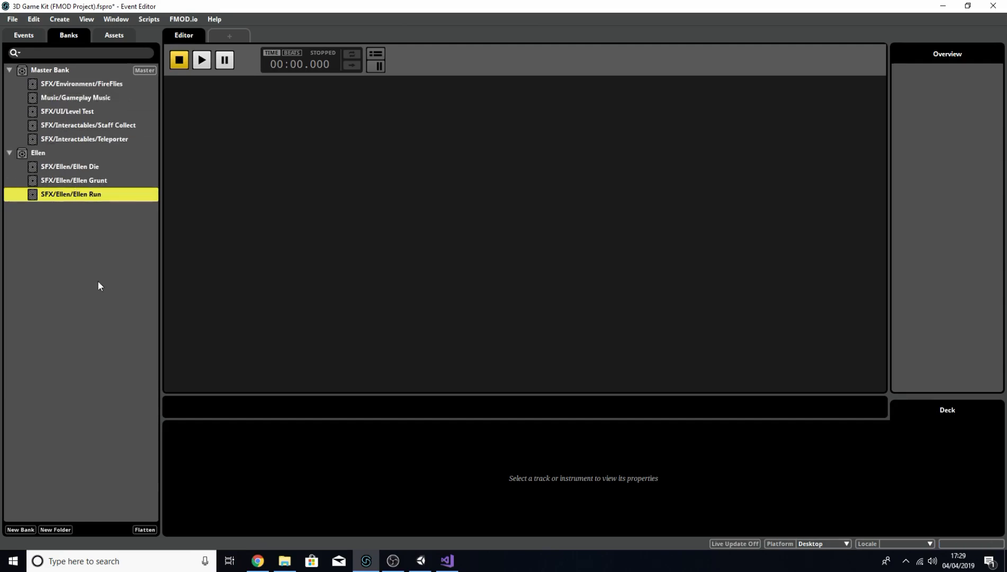
Step: Create four more new banks below the Ellen bank
{"action": "right_click", "coordinate": [67, 257]}
{"action": "left_click", "coordinate": [81, 264]}
{"action": "right_click", "coordinate": [55, 257]}
{"action": "left_click", "coordinate": [62, 263]}
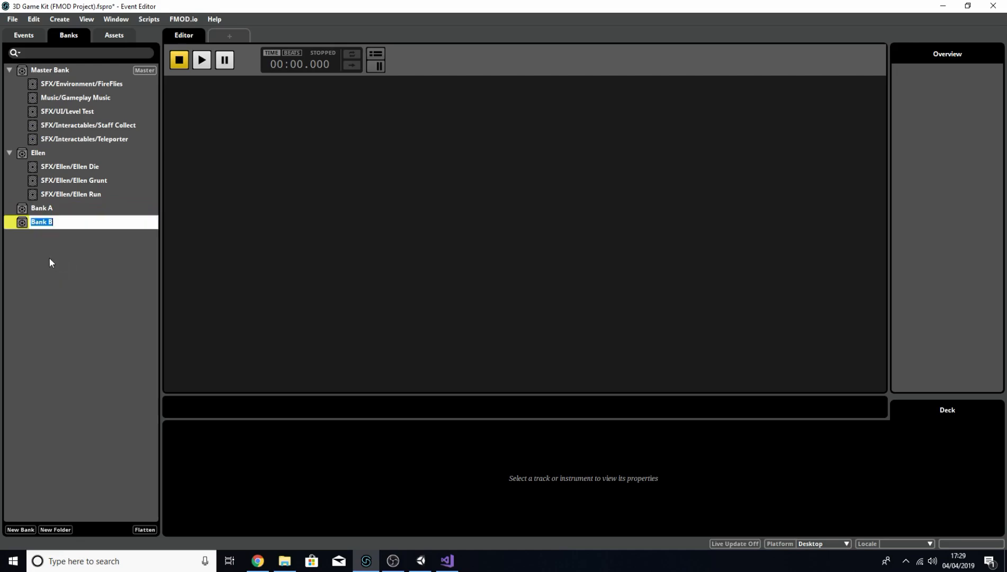
{"action": "right_click", "coordinate": [46, 257]}
{"action": "left_click", "coordinate": [57, 263]}
{"action": "right_click", "coordinate": [44, 259]}
{"action": "left_click", "coordinate": [57, 266]}
Step: Rename the first two new banks to Music and UI
{"action": "double_click", "coordinate": [62, 207]}
{"action": "type", "text": "M"}
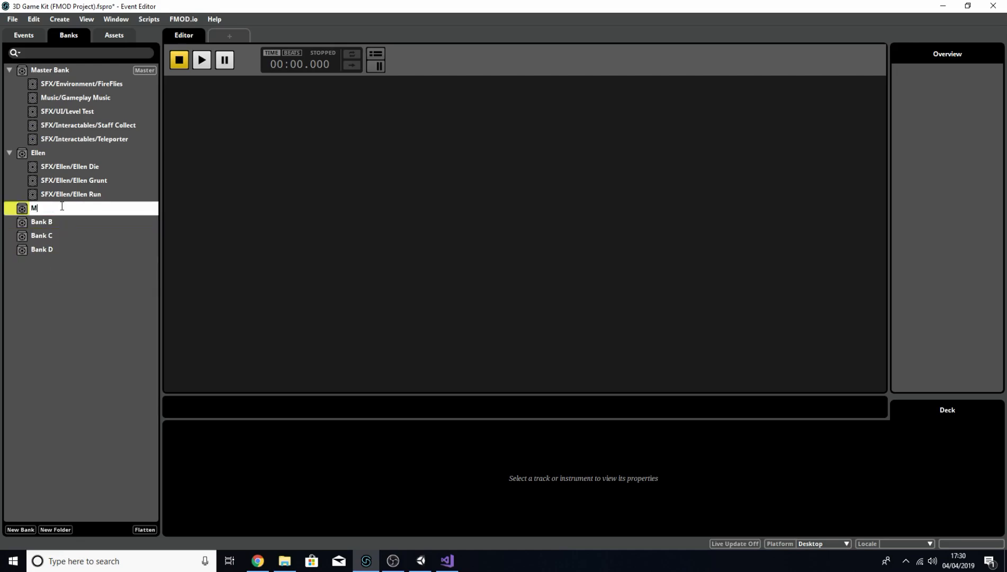
{"action": "type", "text": "usic"}
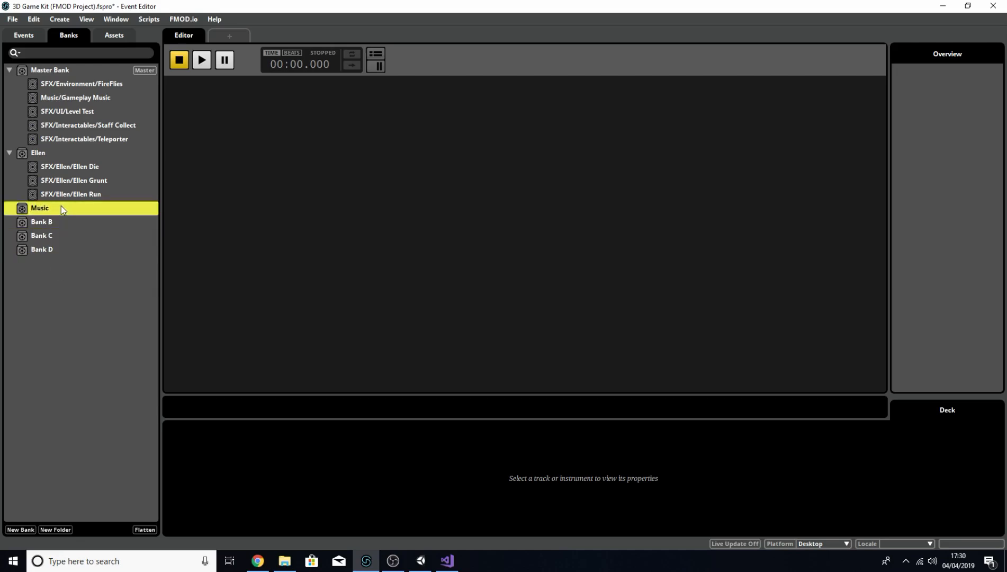
{"action": "key", "text": "Tab"}
{"action": "type", "text": "UI"}
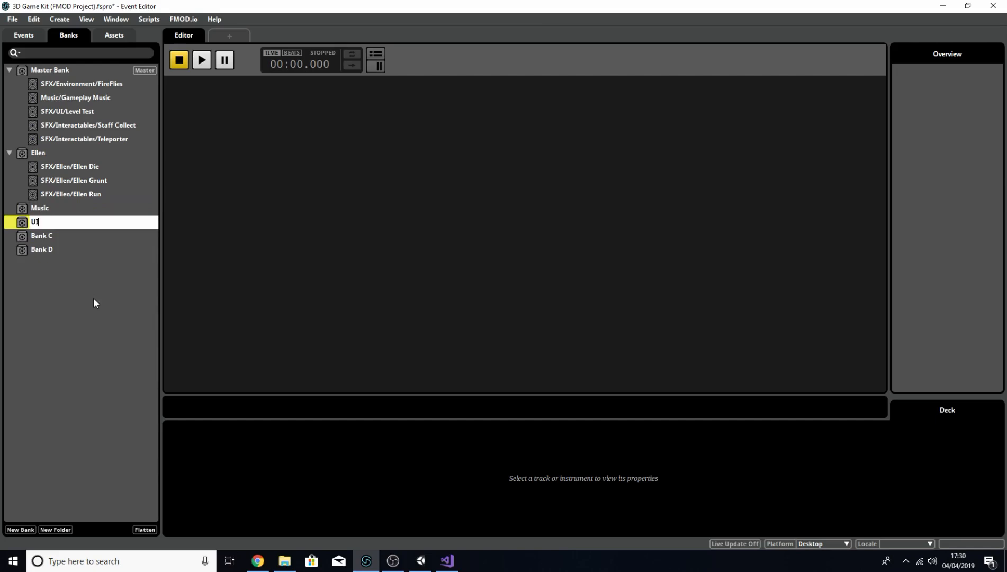
{"action": "key", "text": "Return"}
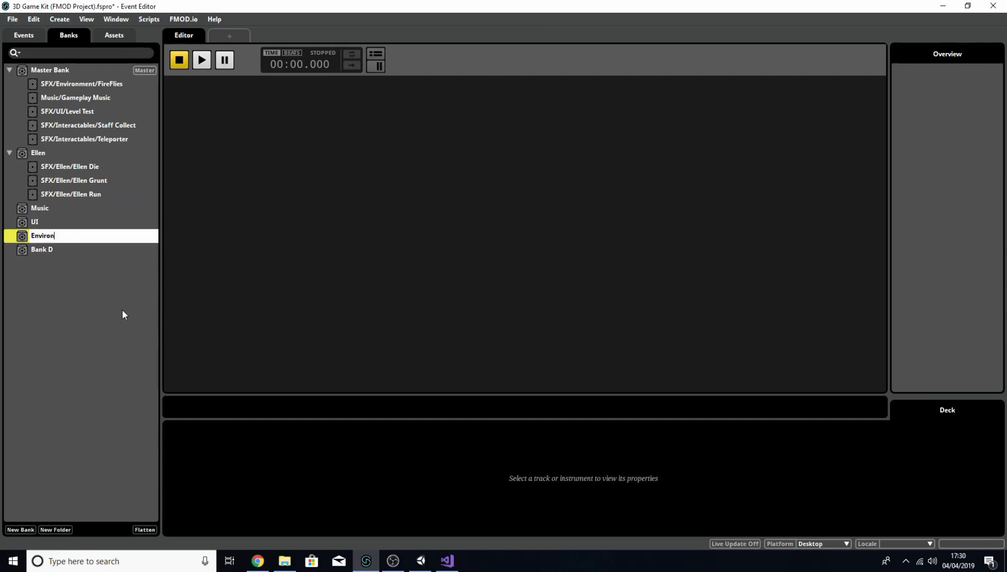
Step: Rename the remaining two new banks to Environment and Level1
{"action": "type", "text": "ment"}
{"action": "key", "text": "Return"}
{"action": "key", "text": "Down"}
{"action": "key", "text": "ctrl+r"}
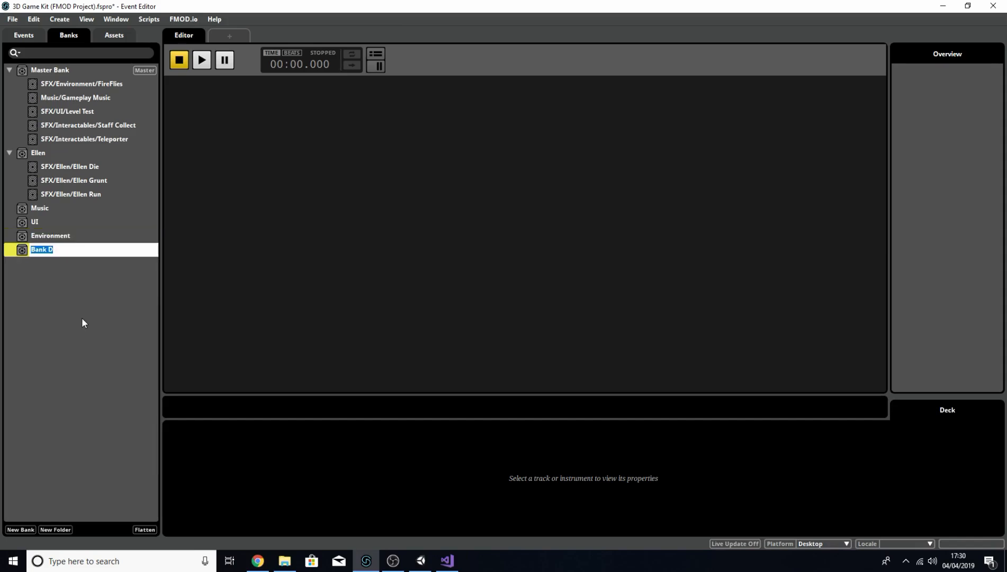
{"action": "type", "text": "Level1"}
{"action": "key", "text": "Return"}
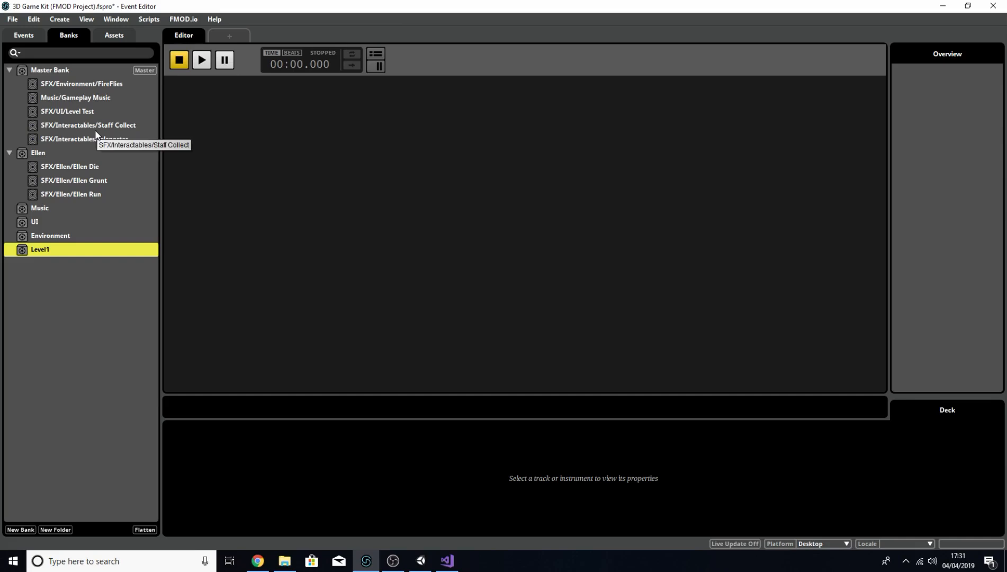
Step: Move Level Test into UI, Gameplay Music into Music, and FireFlies into Environment
{"action": "left_click_drag", "start_coordinate": [78, 110], "coordinate": [64, 223]}
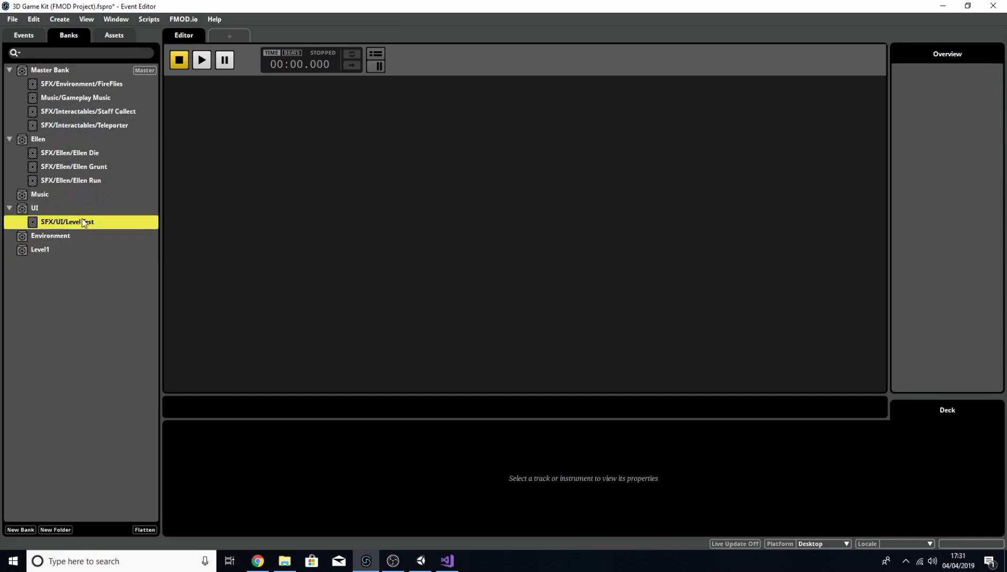
{"action": "left_click_drag", "start_coordinate": [90, 99], "coordinate": [76, 194]}
{"action": "left_click_drag", "start_coordinate": [84, 84], "coordinate": [89, 235]}
Step: Move the Staff Collect and Teleporter events into the Level1 bank
{"action": "left_click", "coordinate": [103, 85]}
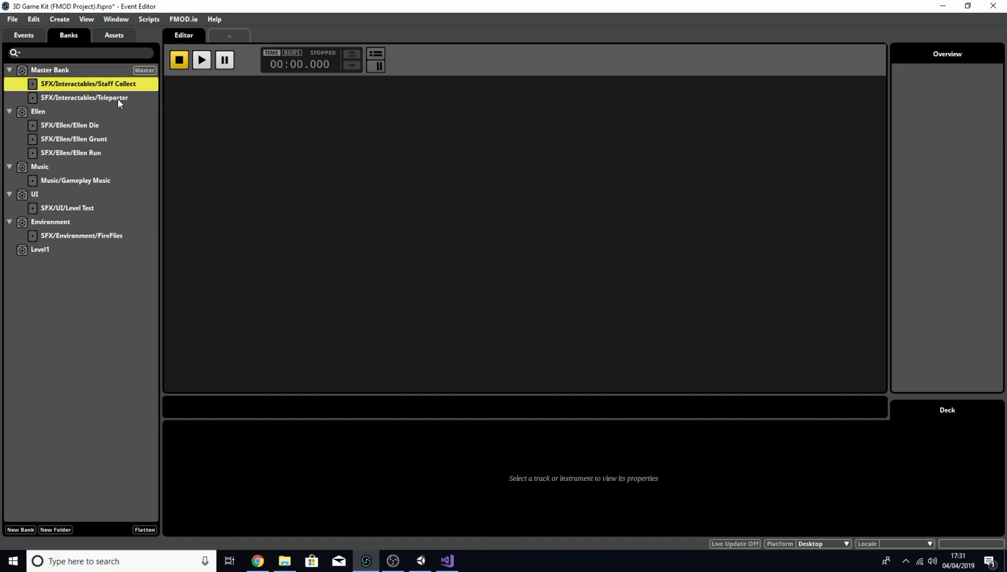
{"action": "left_click", "coordinate": [115, 97], "text": "shift"}
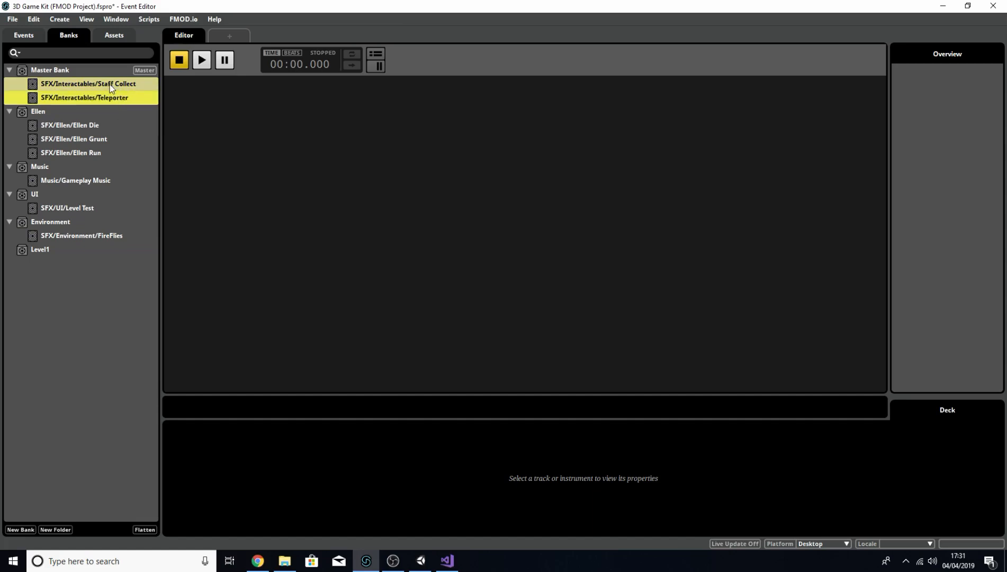
{"action": "left_click_drag", "start_coordinate": [110, 88], "coordinate": [99, 254]}
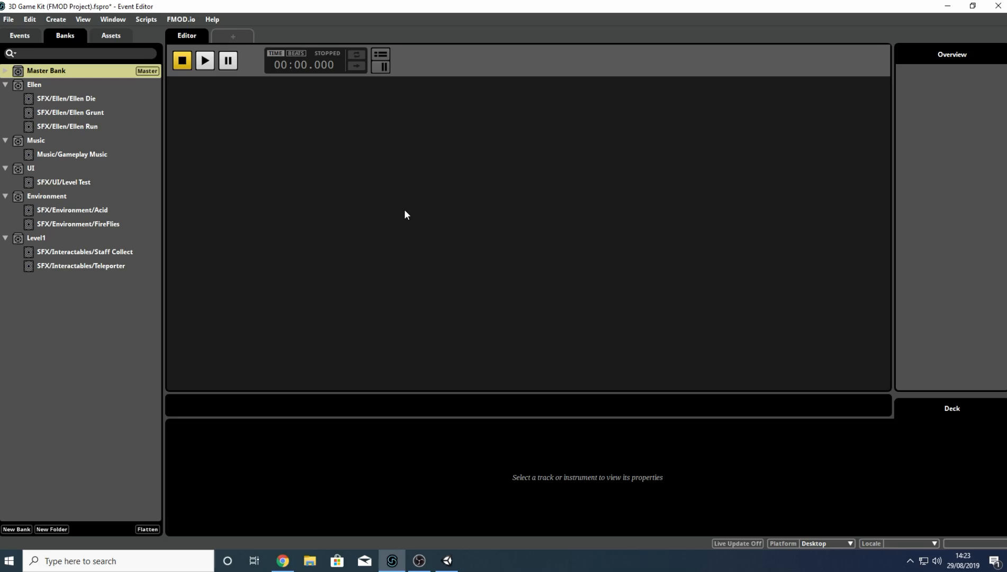
{"action": "left_click", "coordinate": [5, 70]}
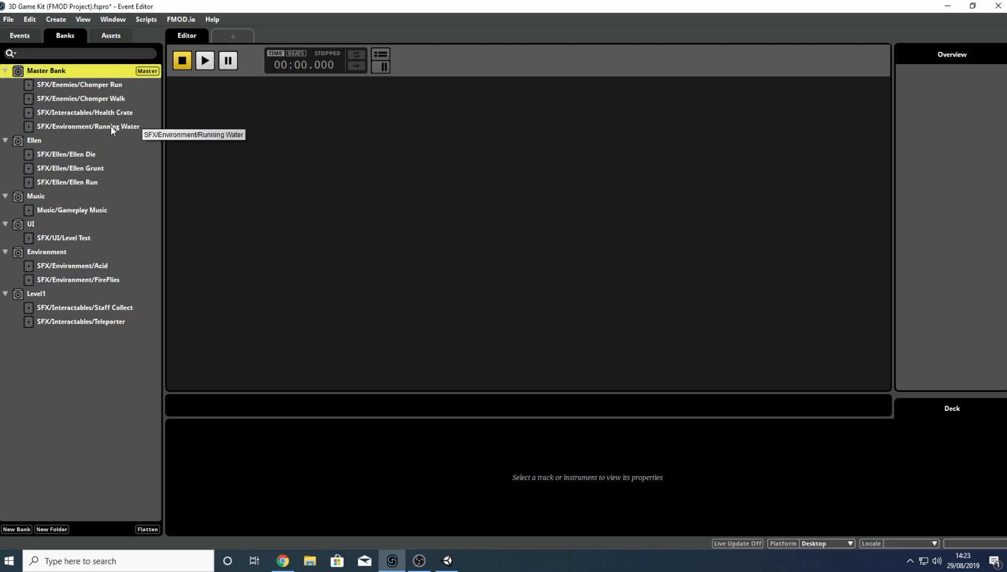
Step: Move the Running Water event into the Level1 bank and drag the remaining Master Bank events into the Environment bank
{"action": "left_click_drag", "start_coordinate": [103, 127], "coordinate": [102, 290]}
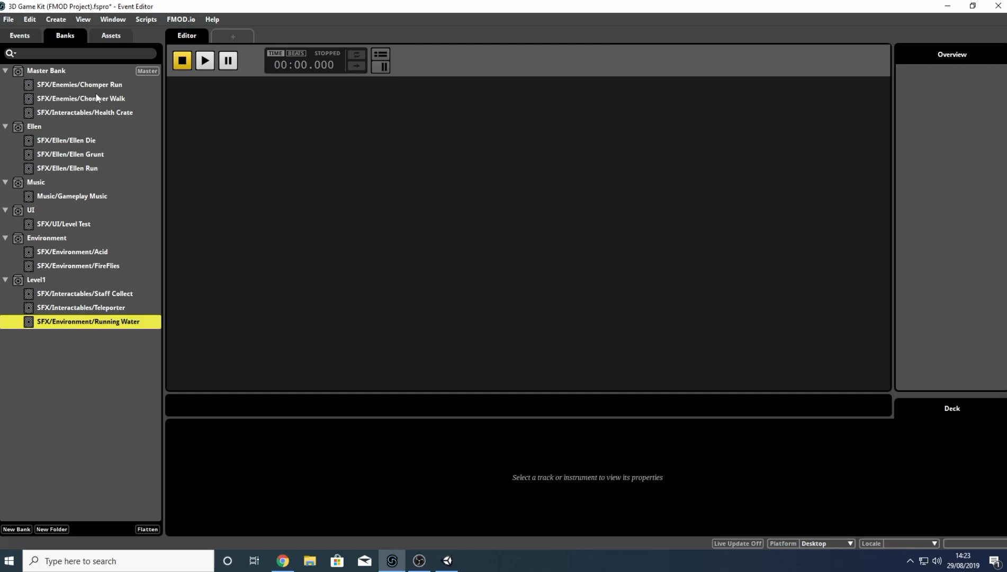
{"action": "left_click", "coordinate": [74, 112]}
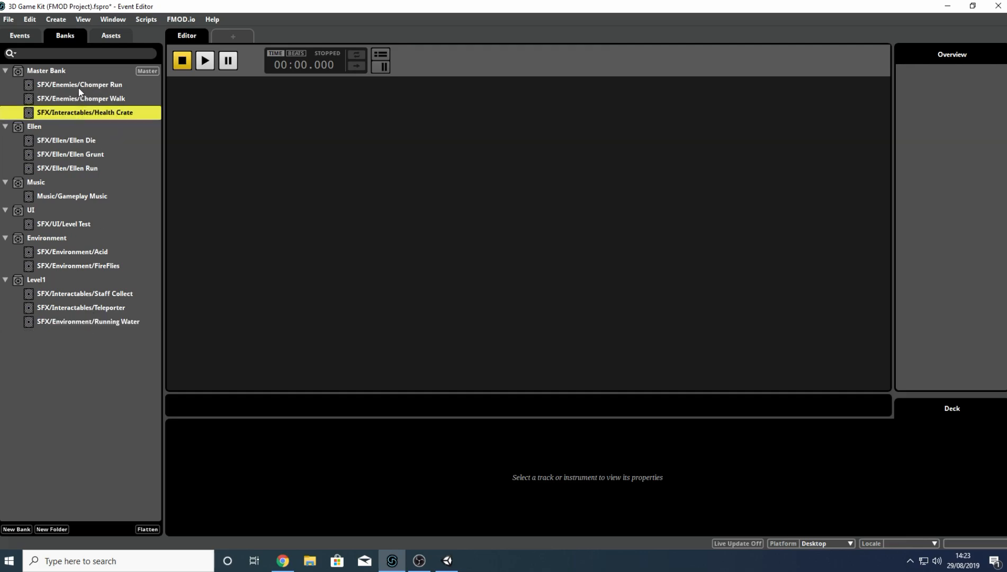
{"action": "left_click", "coordinate": [63, 87], "text": "shift"}
{"action": "left_click_drag", "start_coordinate": [64, 90], "coordinate": [102, 241]}
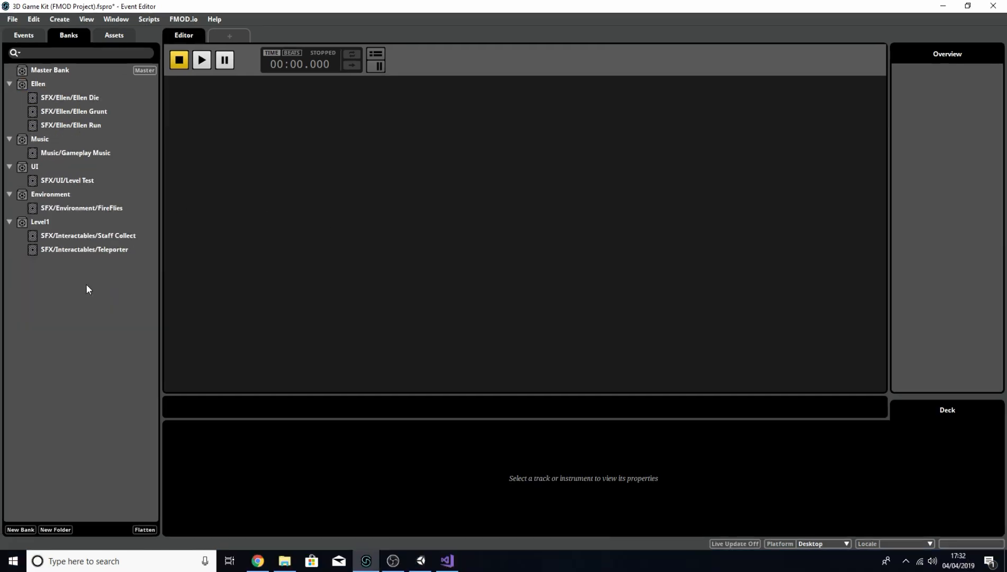
Step: Build the FMOD banks and switch to Unity
{"action": "key", "text": "F7"}
{"action": "left_click", "coordinate": [284, 561]}
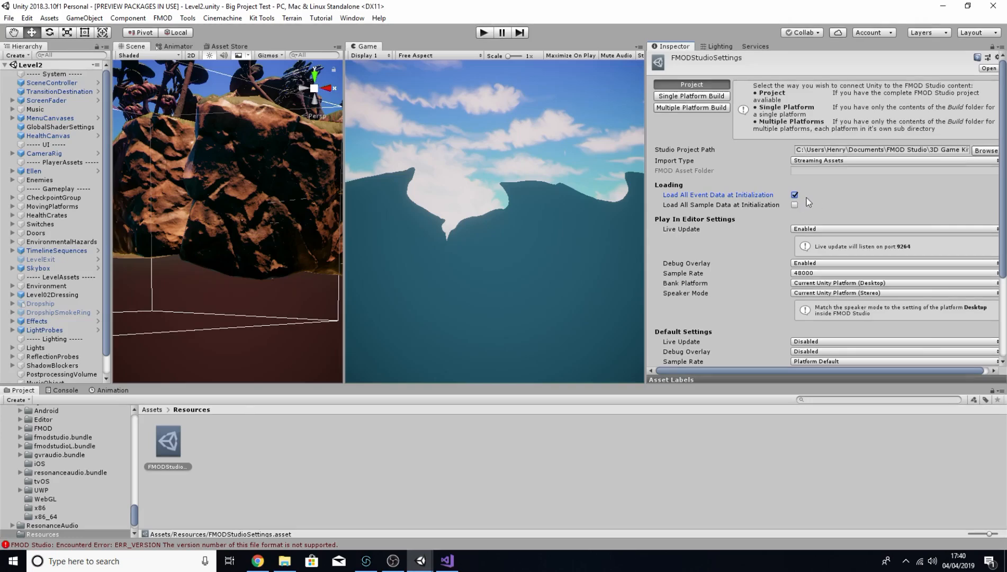
{"action": "left_click", "coordinate": [793, 195]}
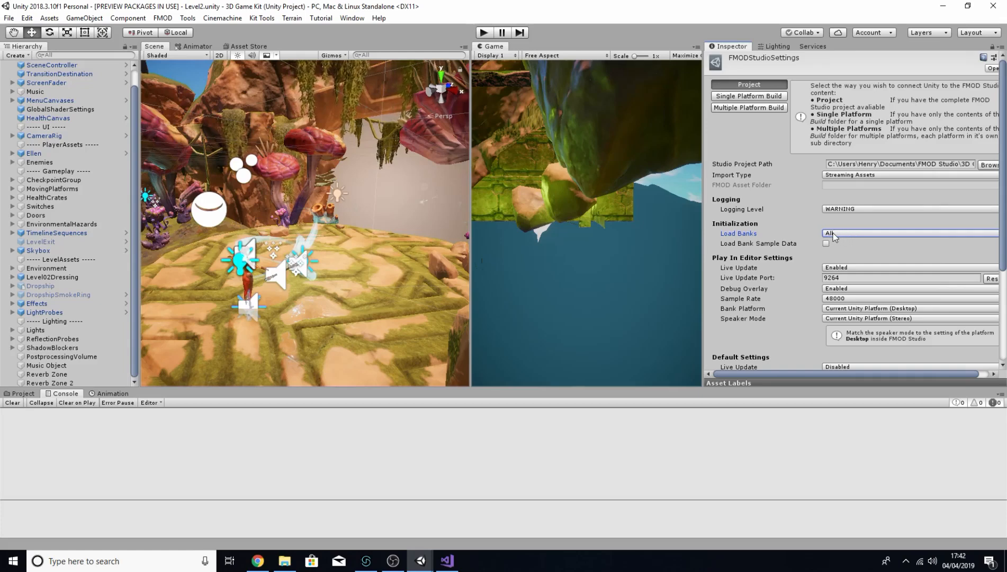
{"action": "left_click", "coordinate": [849, 233]}
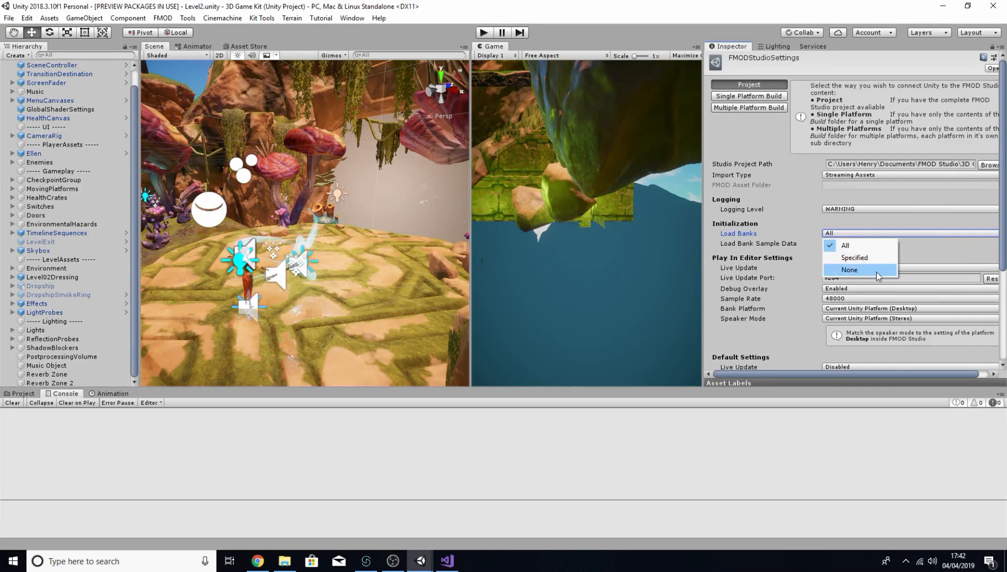
{"action": "left_click", "coordinate": [872, 257]}
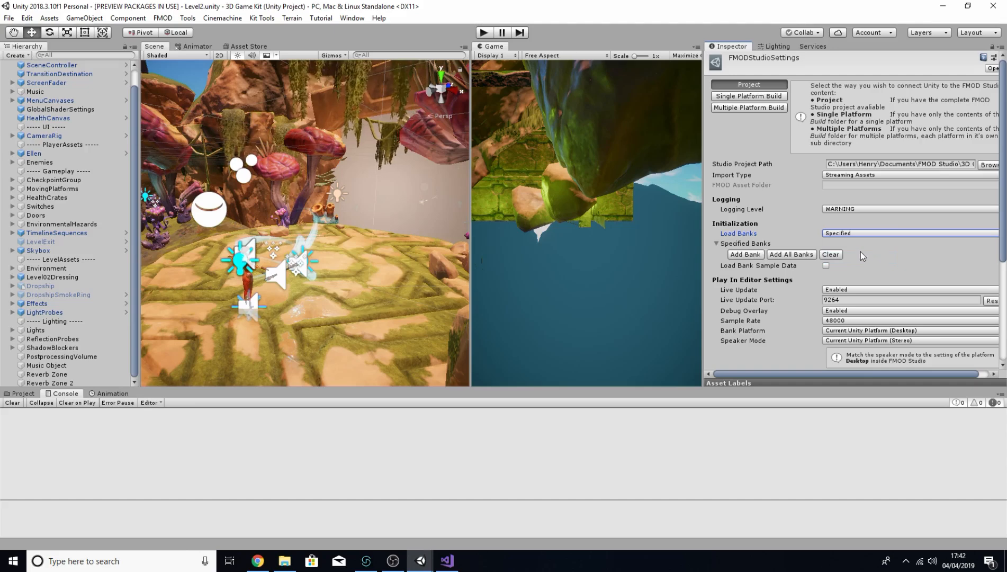
{"action": "left_click", "coordinate": [762, 255]}
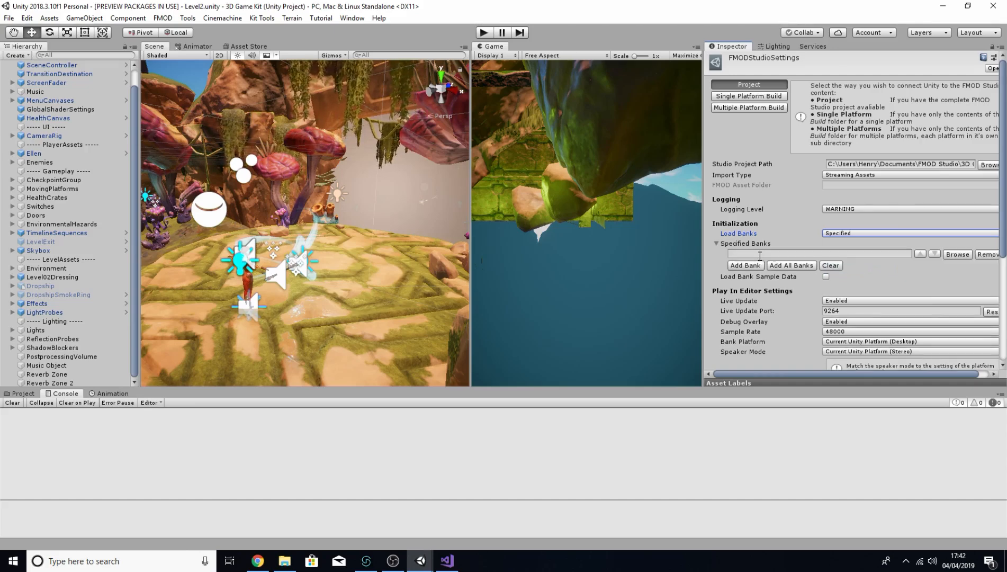
{"action": "left_click", "coordinate": [951, 256]}
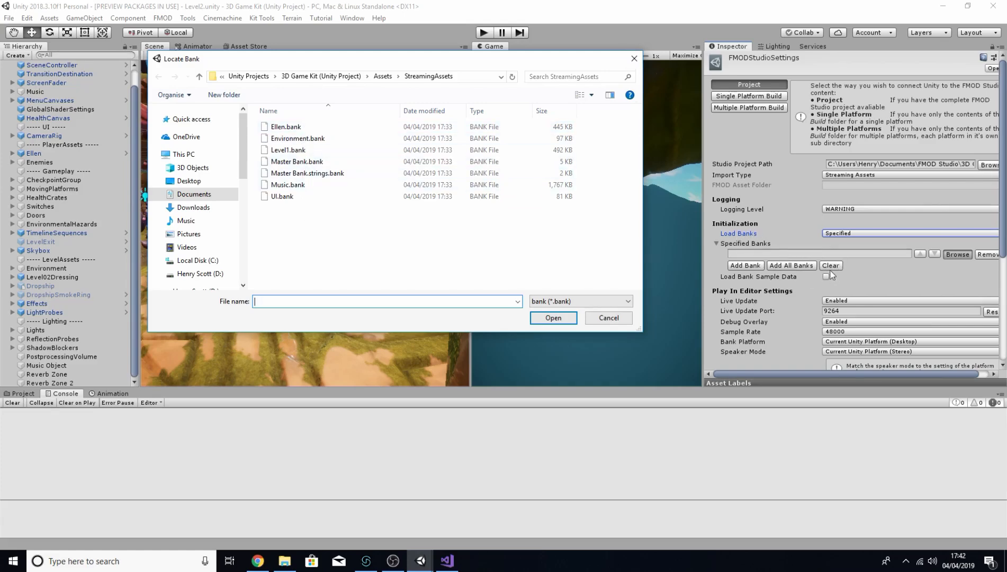
{"action": "key", "text": "Escape"}
Step: Set the FMOD Studio settings' Load Banks option to None
{"action": "left_click", "coordinate": [860, 233]}
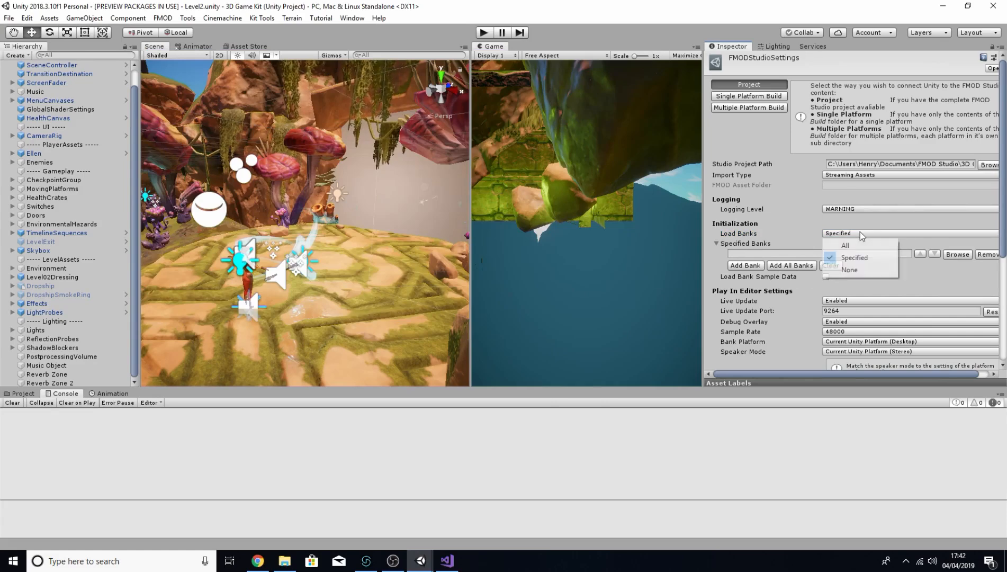
{"action": "left_click", "coordinate": [856, 269]}
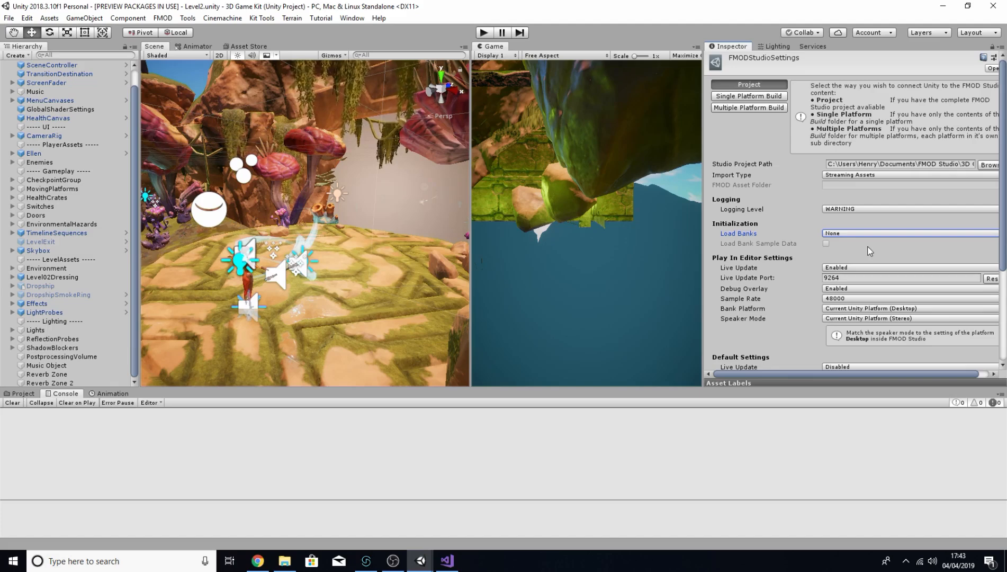
Step: Play the game, pause it, and review the FMOD errors listed in the console
{"action": "left_click", "coordinate": [484, 34]}
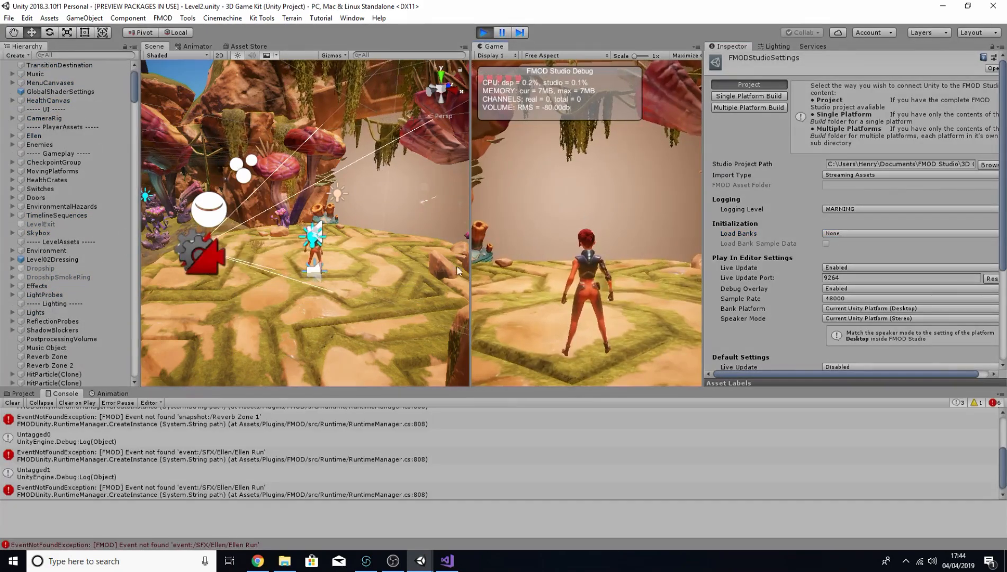
{"action": "key", "text": "Escape"}
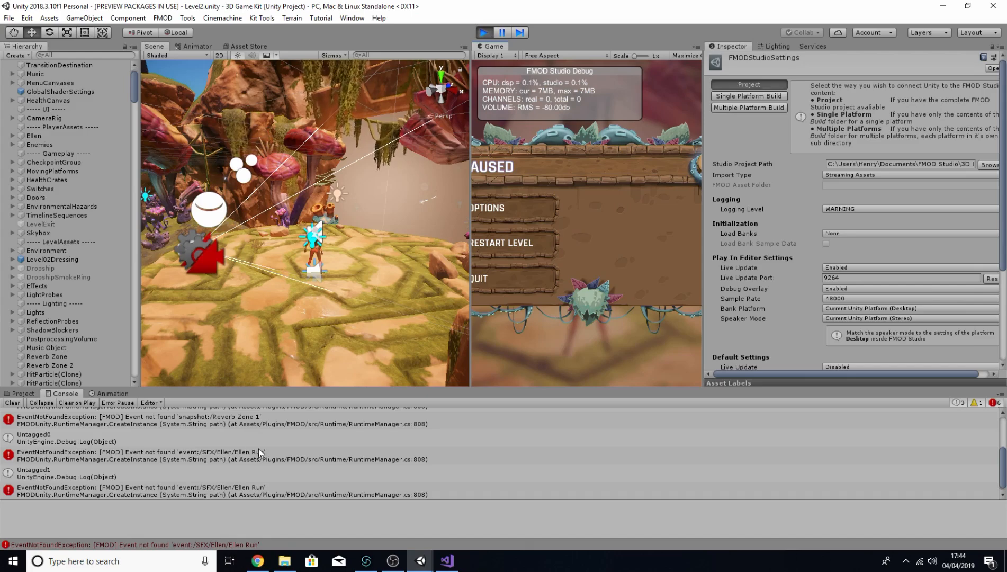
{"action": "scroll", "coordinate": [260, 452], "scroll_direction": "up", "scroll_amount": 4}
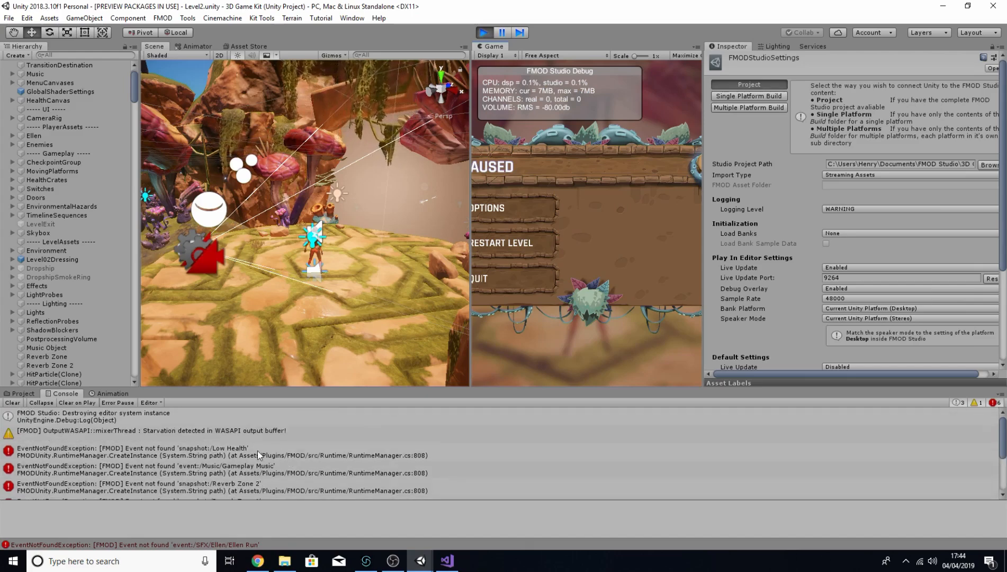
{"action": "scroll", "coordinate": [257, 450], "scroll_direction": "down", "scroll_amount": 3}
{"action": "scroll", "coordinate": [258, 452], "scroll_direction": "up", "scroll_amount": 3}
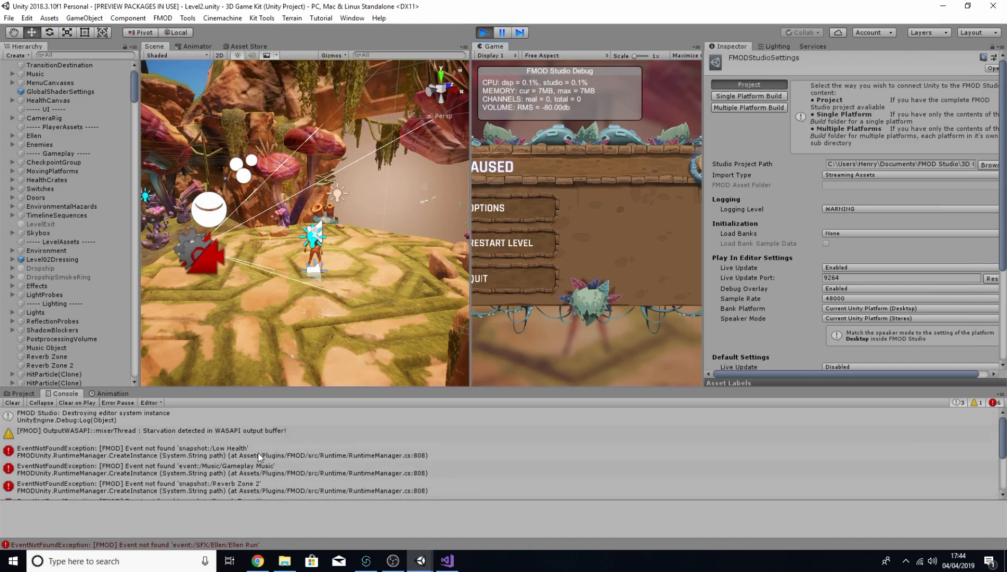
{"action": "scroll", "coordinate": [258, 454], "scroll_direction": "down", "scroll_amount": 3}
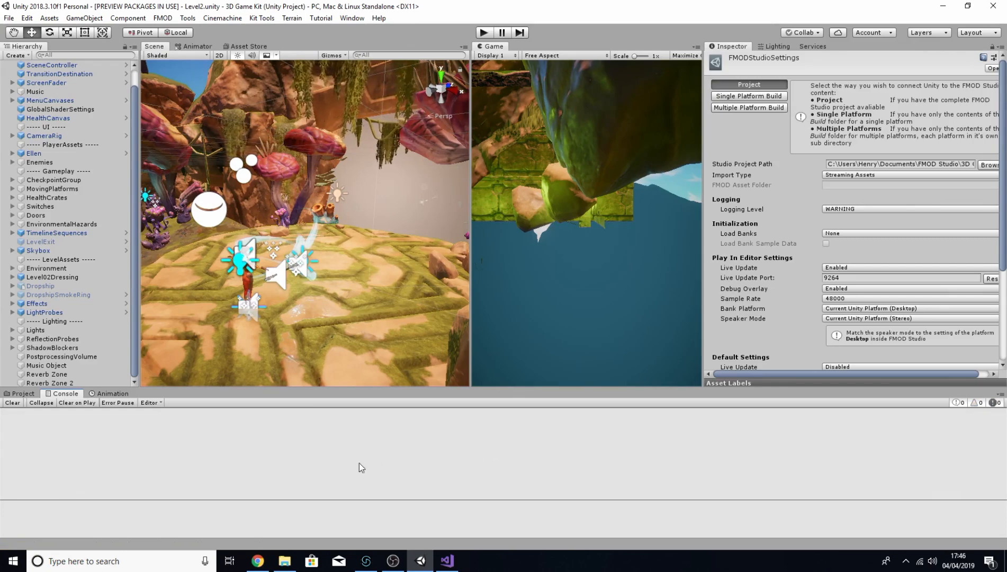
Step: Open the Start scene from the 3DGamekit Scenes folder in the project
{"action": "left_click", "coordinate": [23, 394]}
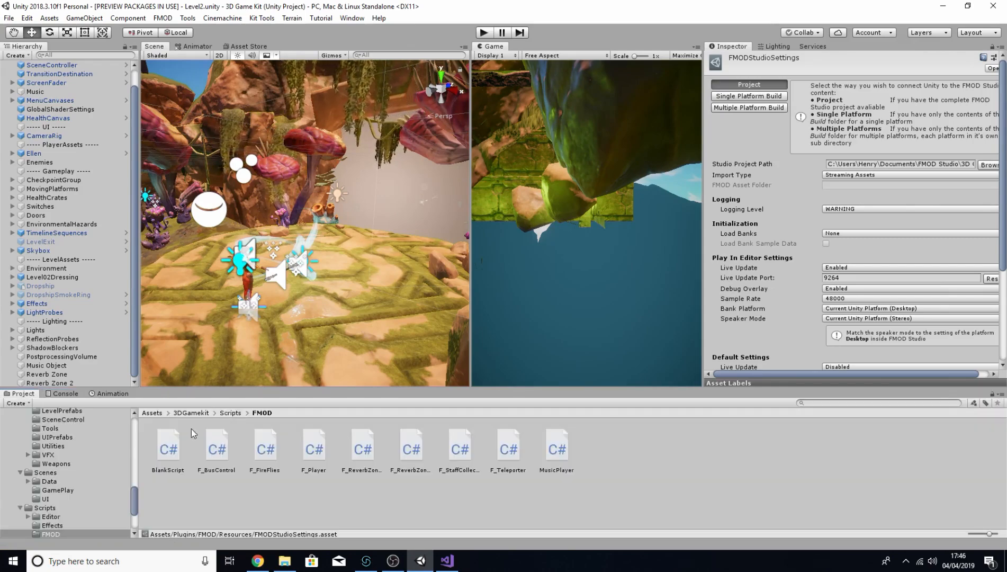
{"action": "double_click", "coordinate": [168, 442]}
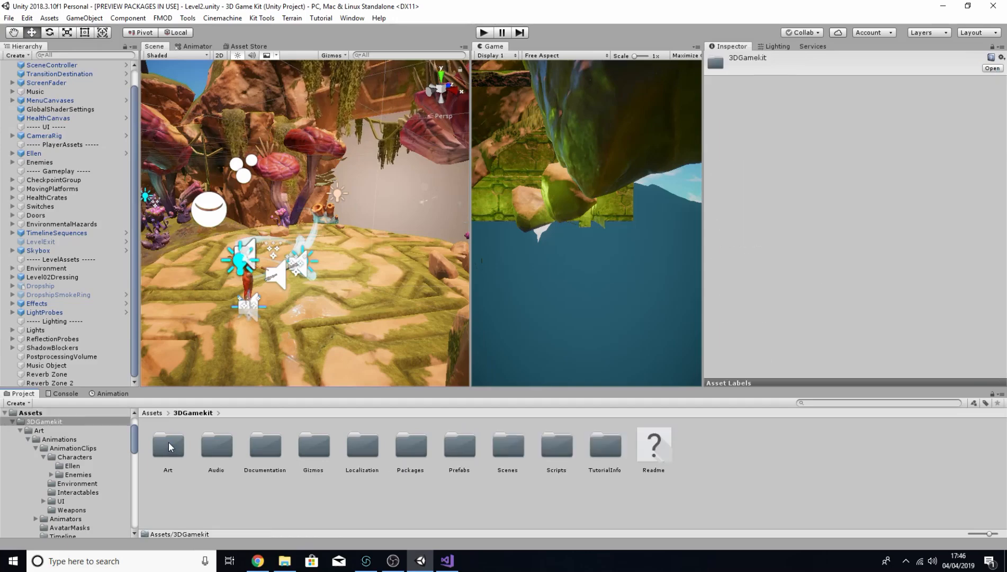
{"action": "double_click", "coordinate": [509, 451]}
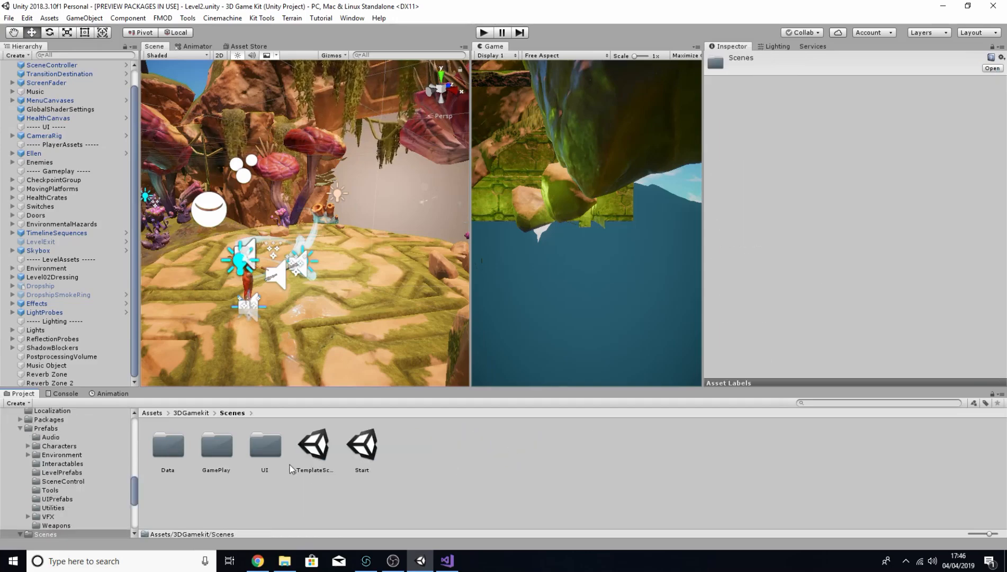
{"action": "double_click", "coordinate": [366, 448]}
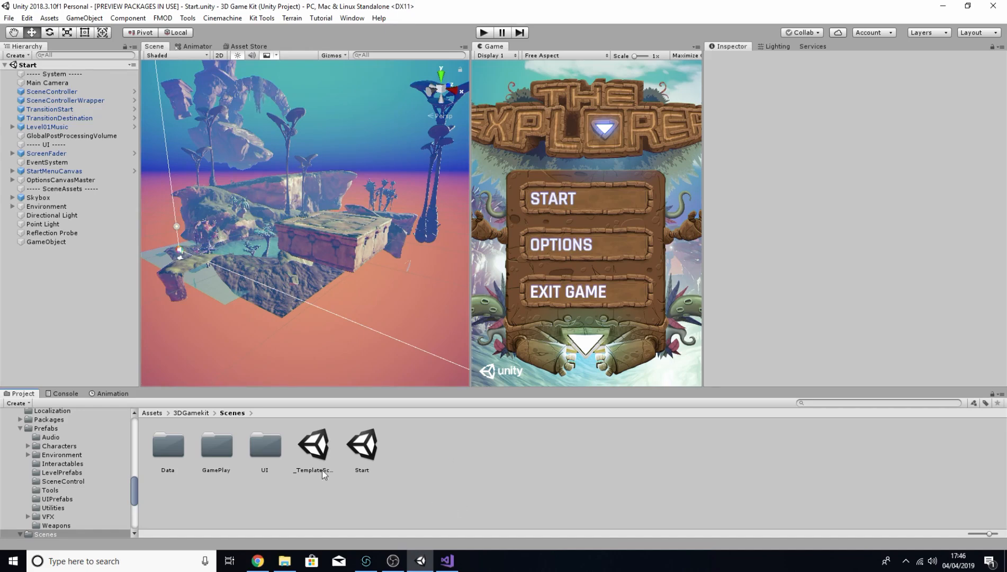
Step: Add a Music Player component to Level01Music and set its event path to Music/Gameplay Music
{"action": "left_click", "coordinate": [64, 128]}
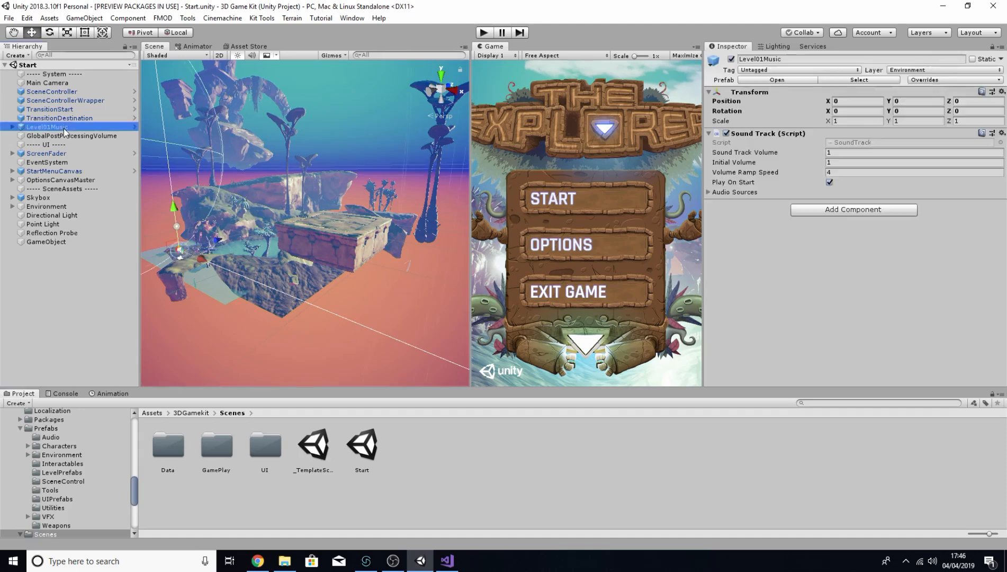
{"action": "left_click", "coordinate": [831, 211]}
{"action": "type", "text": "music"}
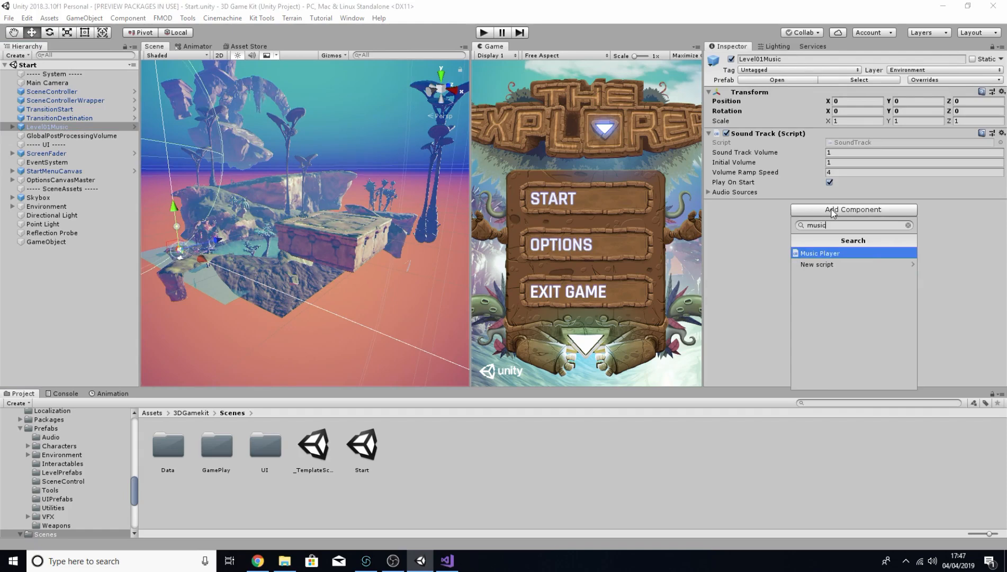
{"action": "left_click", "coordinate": [832, 253]}
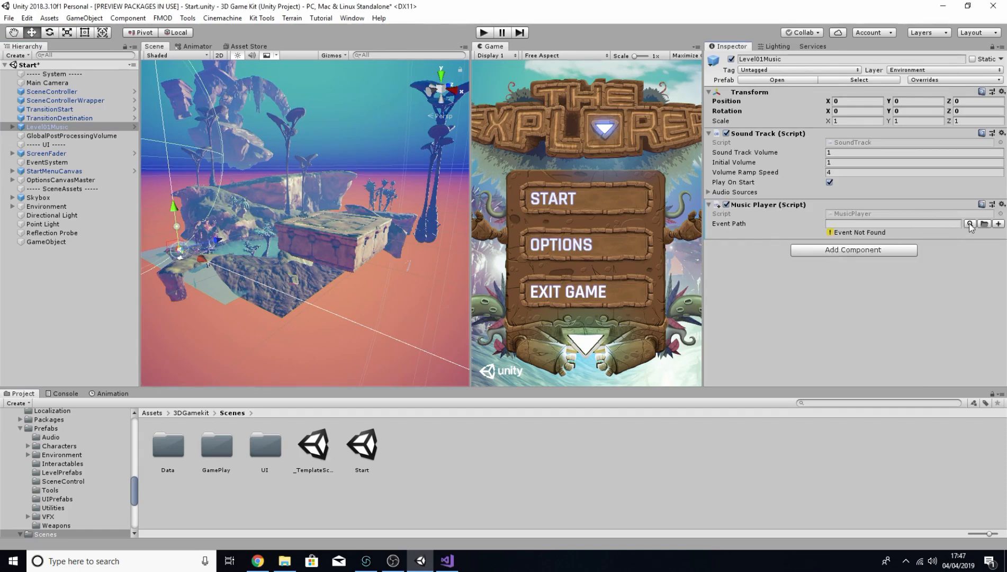
{"action": "left_click", "coordinate": [970, 223]}
{"action": "left_click", "coordinate": [866, 260]}
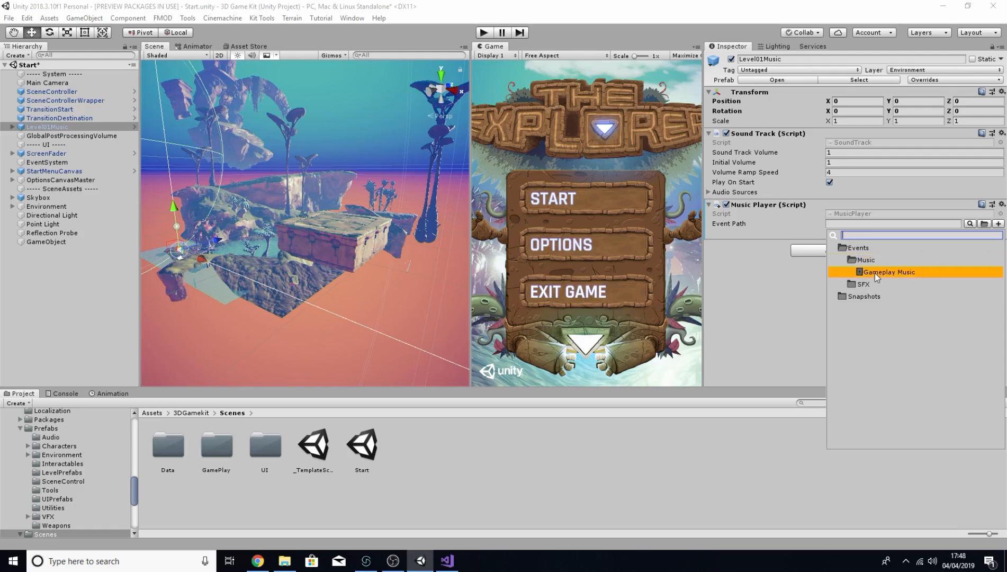
{"action": "left_click", "coordinate": [875, 273]}
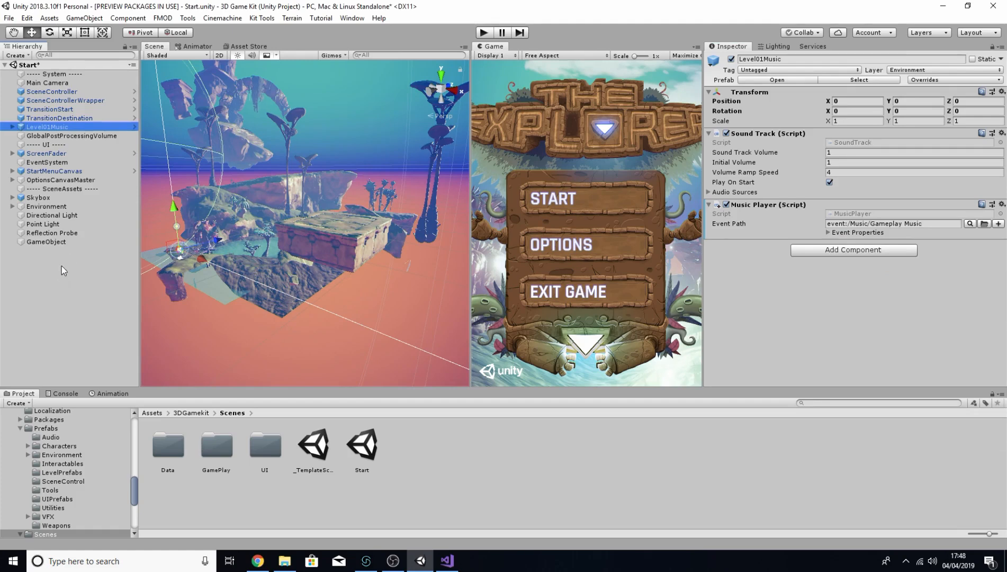
Step: Remove the Mixer Slider Link component from MasterVolumeSlider under OptionsCanvasMaster's AudioCanvas
{"action": "left_click", "coordinate": [12, 180]}
{"action": "left_click", "coordinate": [20, 206]}
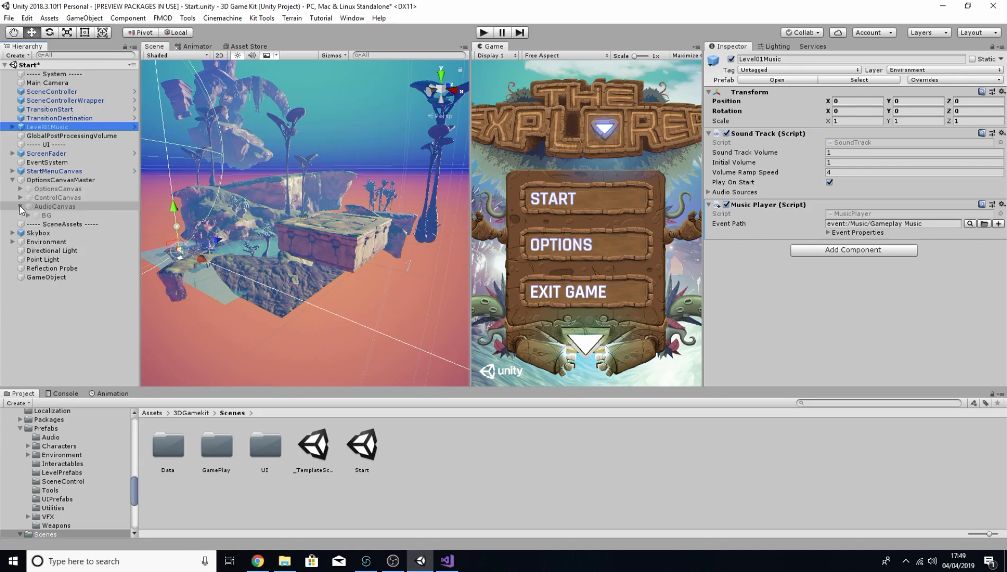
{"action": "left_click", "coordinate": [28, 215]}
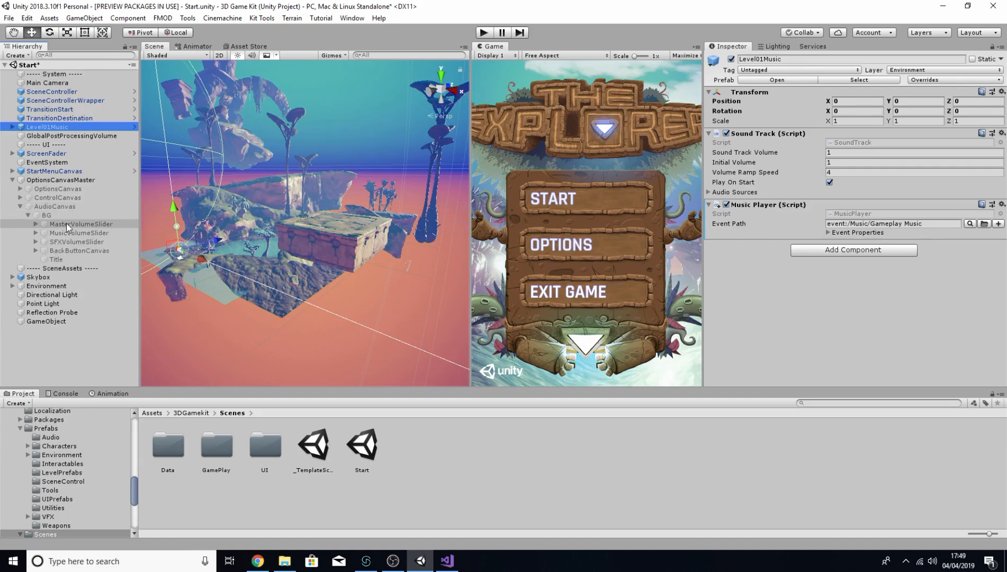
{"action": "left_click", "coordinate": [66, 223]}
{"action": "scroll", "coordinate": [762, 198], "scroll_direction": "down", "scroll_amount": 5}
{"action": "scroll", "coordinate": [762, 197], "scroll_direction": "down", "scroll_amount": 2}
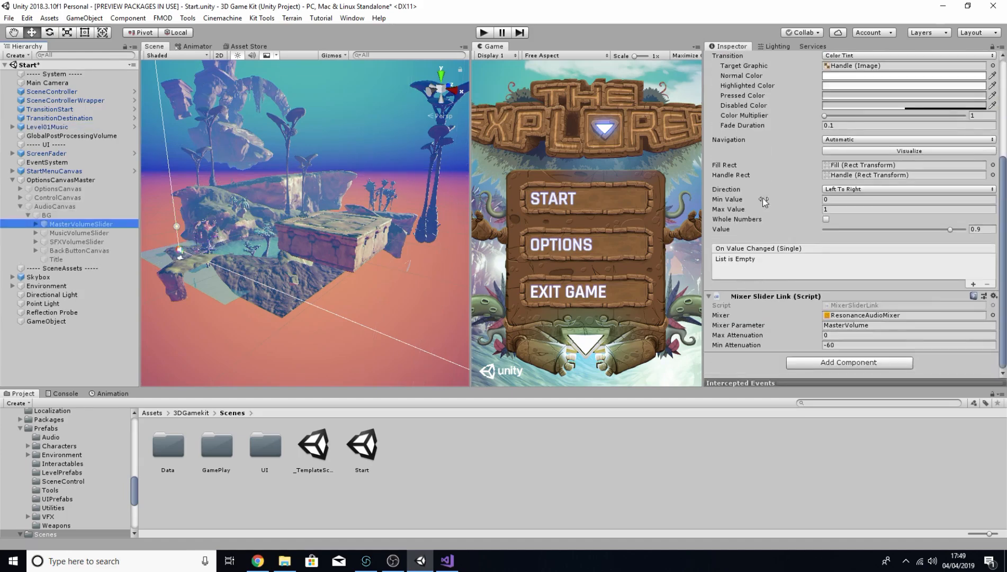
{"action": "right_click", "coordinate": [748, 296]}
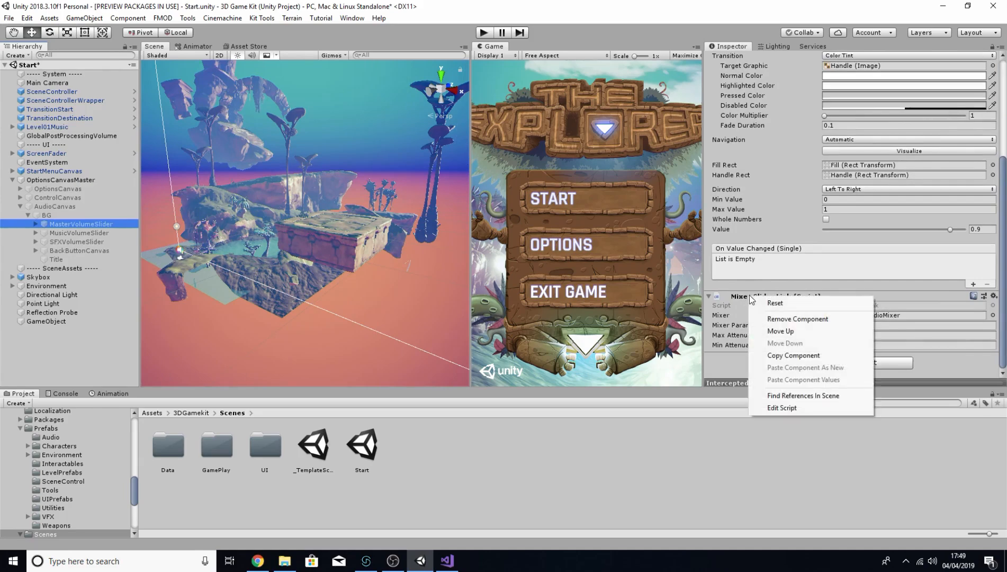
{"action": "left_click", "coordinate": [810, 319]}
Step: Add an F_Bus Control component to the MasterVolumeSlider
{"action": "left_click", "coordinate": [823, 362]}
{"action": "type", "text": "f"}
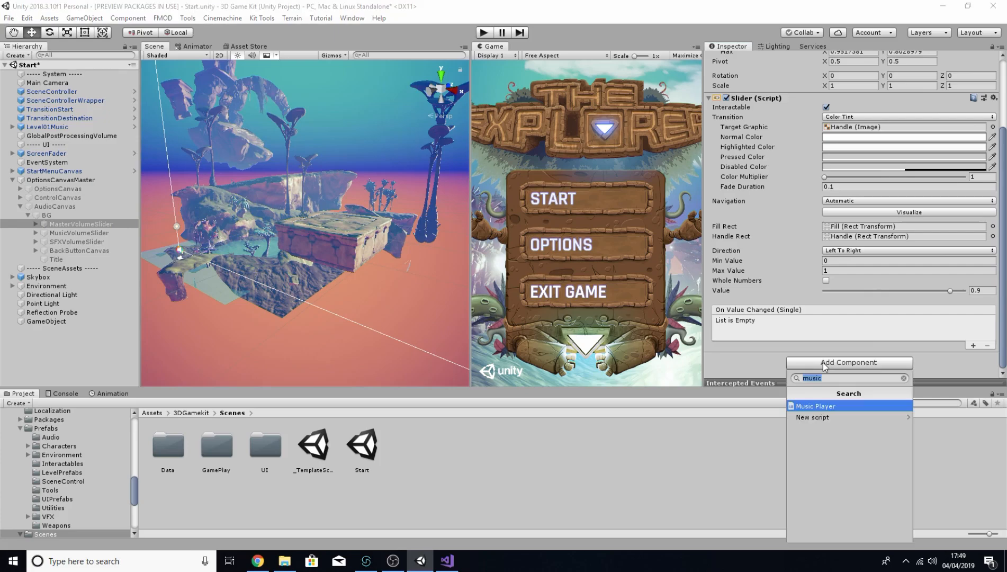
{"action": "type", "text": "_bus"}
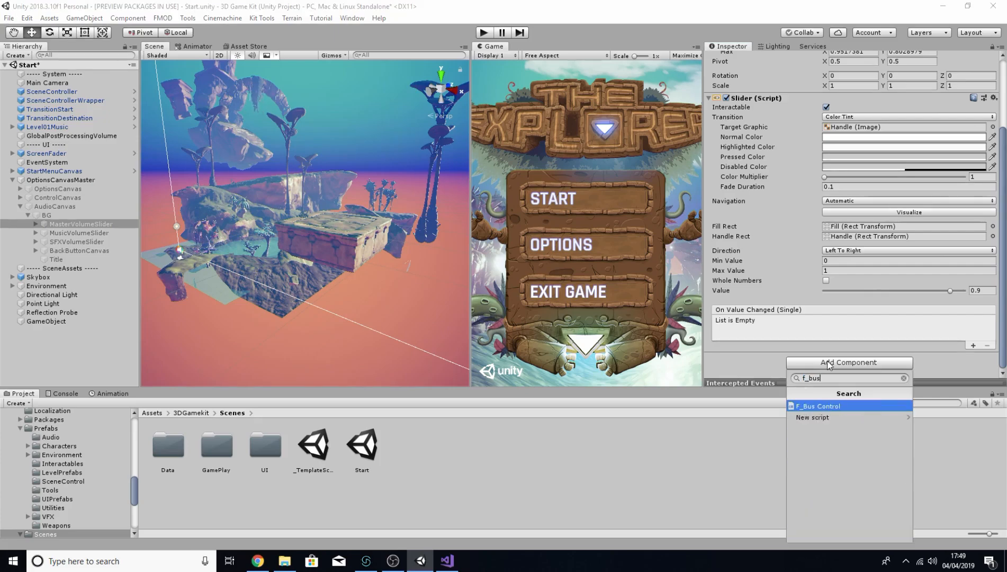
{"action": "key", "text": "Return"}
{"action": "scroll", "coordinate": [840, 327], "scroll_direction": "down", "scroll_amount": 2}
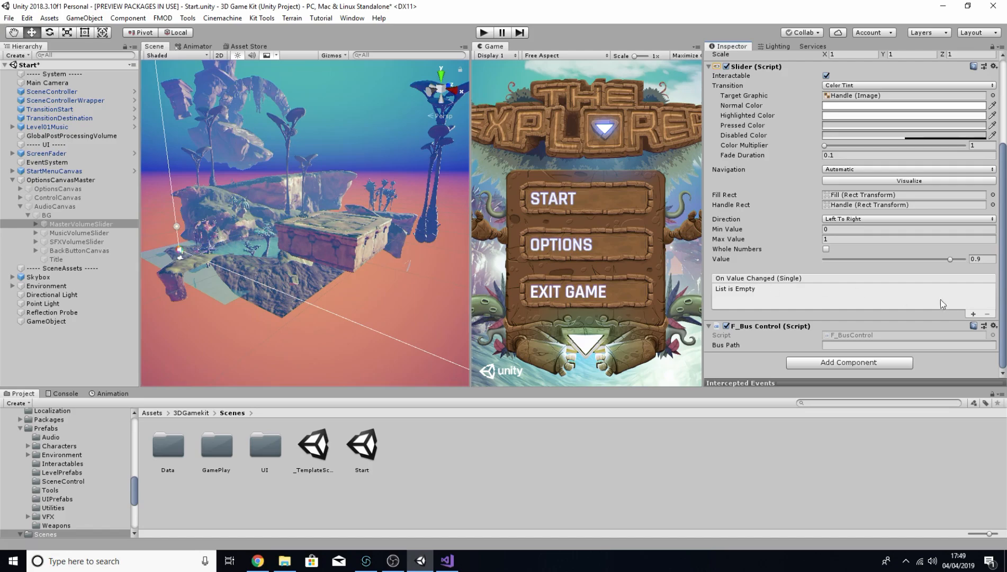
{"action": "scroll", "coordinate": [904, 273], "scroll_direction": "up", "scroll_amount": 3}
{"action": "scroll", "coordinate": [955, 326], "scroll_direction": "down", "scroll_amount": 3}
Step: Add an On Value Changed entry on MasterVolumeSlider that targets itself and calls F_BusControl.VolumeLevel dynamically
{"action": "left_click", "coordinate": [973, 314]}
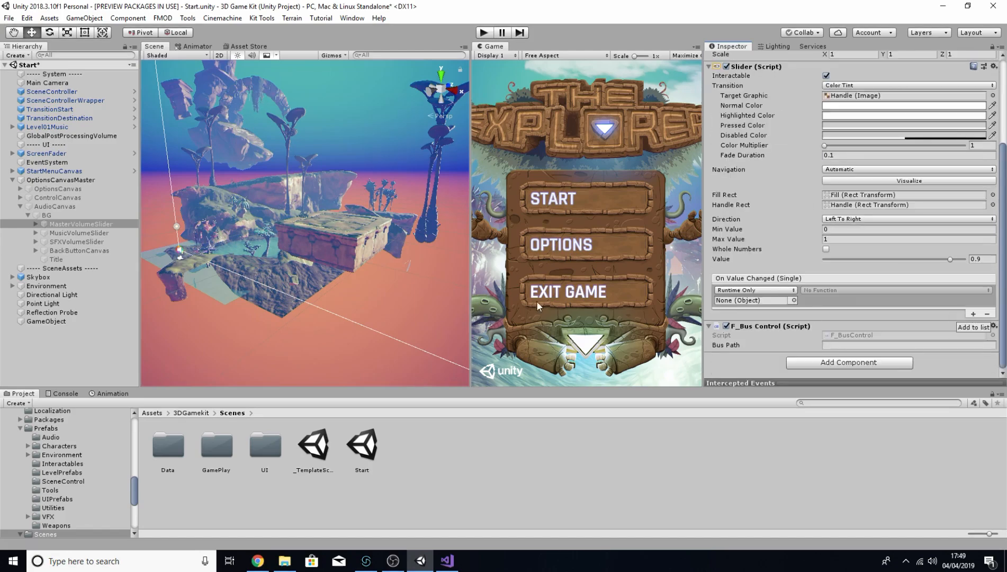
{"action": "left_click_drag", "start_coordinate": [59, 228], "coordinate": [744, 300]}
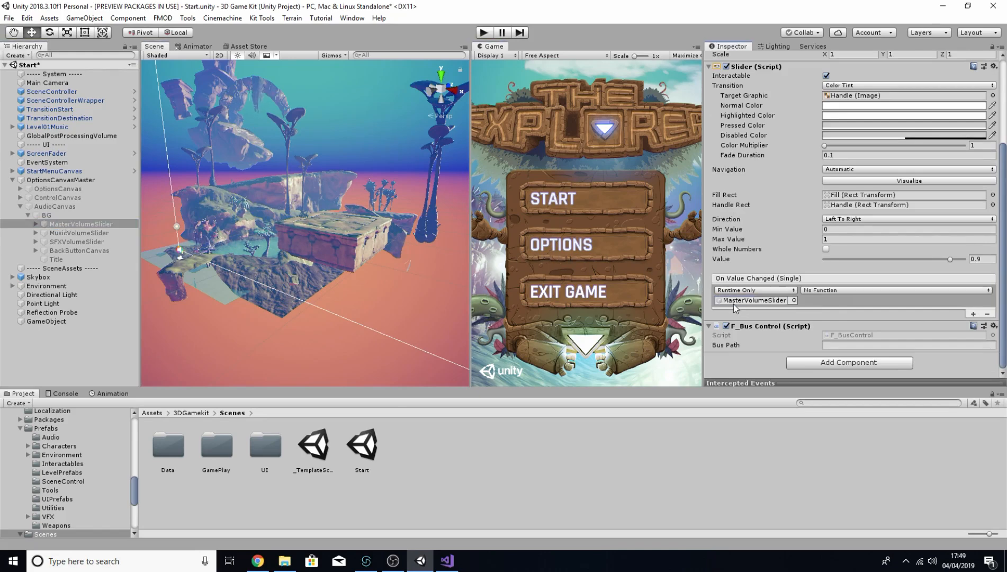
{"action": "left_click", "coordinate": [861, 291]}
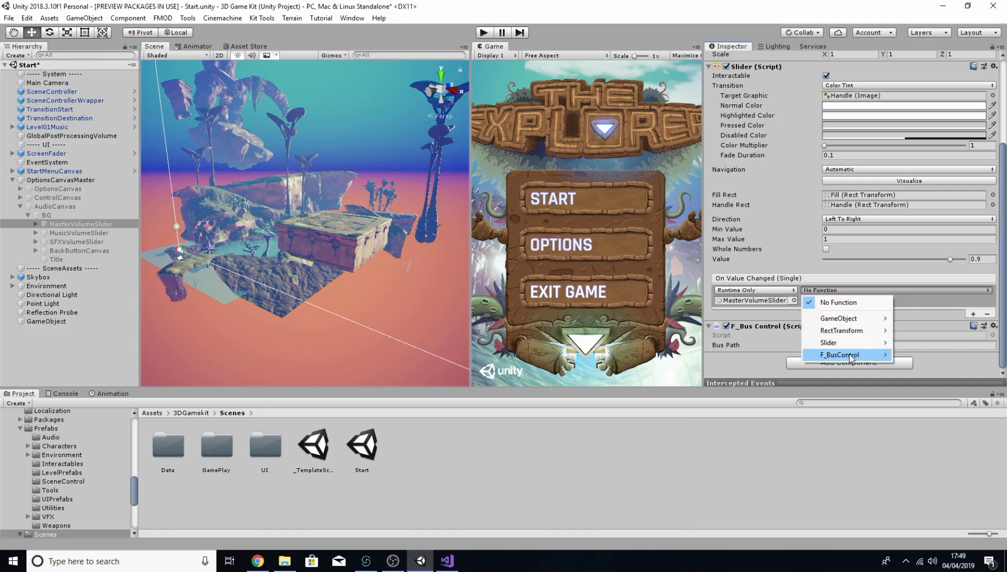
{"action": "mouse_move", "coordinate": [851, 358]}
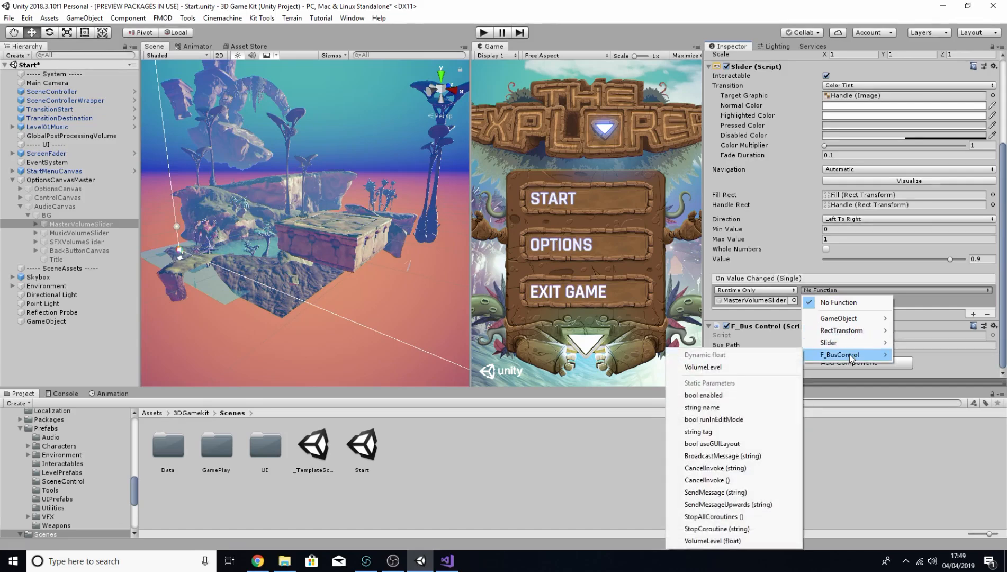
{"action": "left_click", "coordinate": [695, 368]}
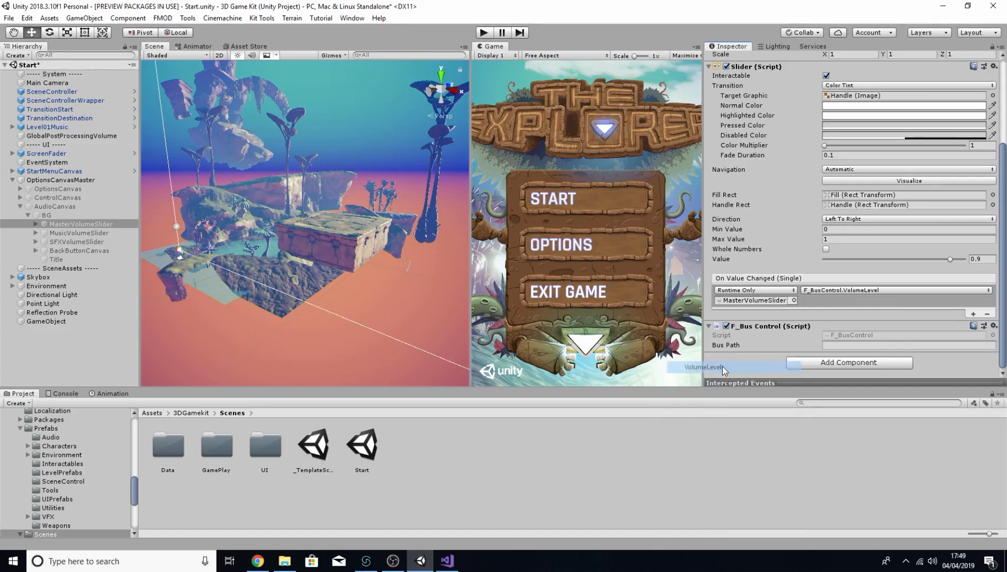
Step: On MusicVolumeSlider, replace the Mixer Slider Link with an F_Bus Control component and start entering its bus path
{"action": "left_click", "coordinate": [82, 235]}
{"action": "scroll", "coordinate": [851, 288], "scroll_direction": "down", "scroll_amount": 2}
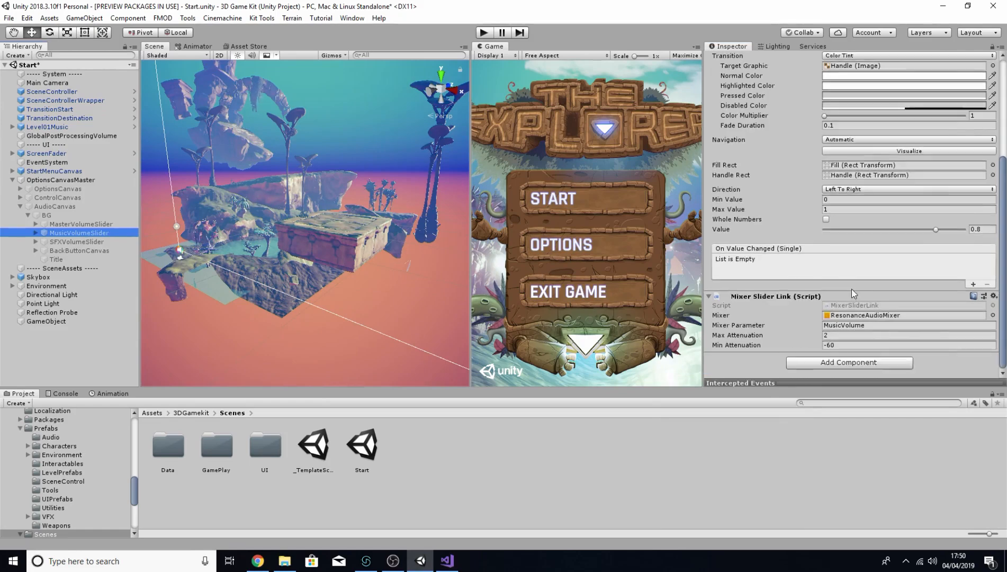
{"action": "right_click", "coordinate": [756, 302]}
{"action": "left_click", "coordinate": [802, 321]}
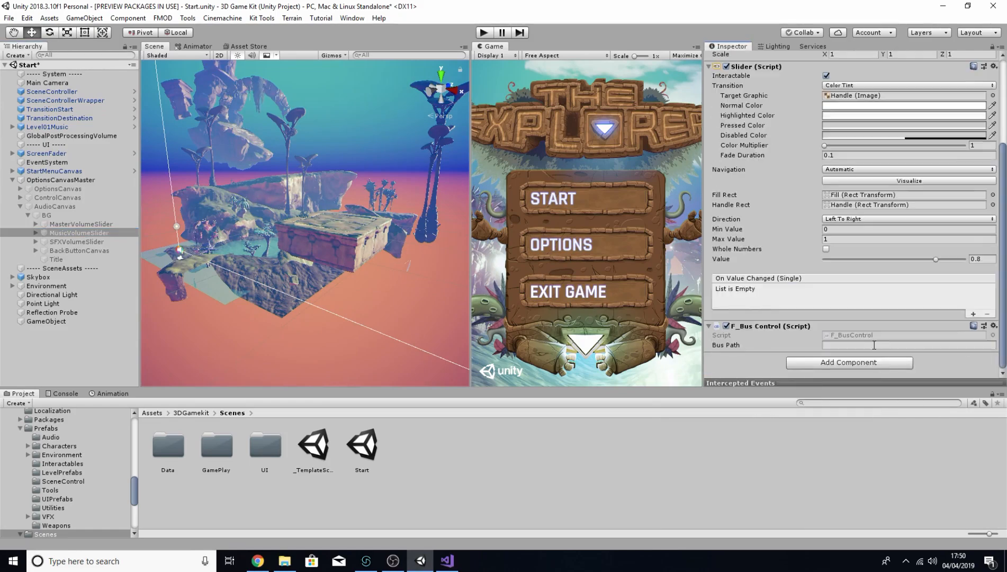
{"action": "left_click", "coordinate": [874, 344]}
{"action": "type", "text": "M"}
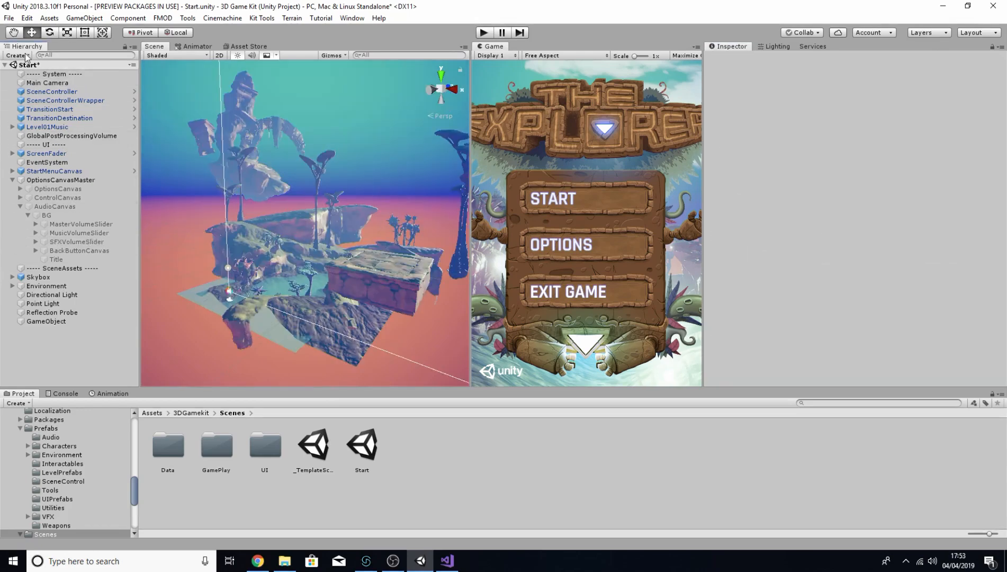
Step: Create an empty GameObject in the scene and rename it Bank Loader
{"action": "left_click", "coordinate": [24, 54]}
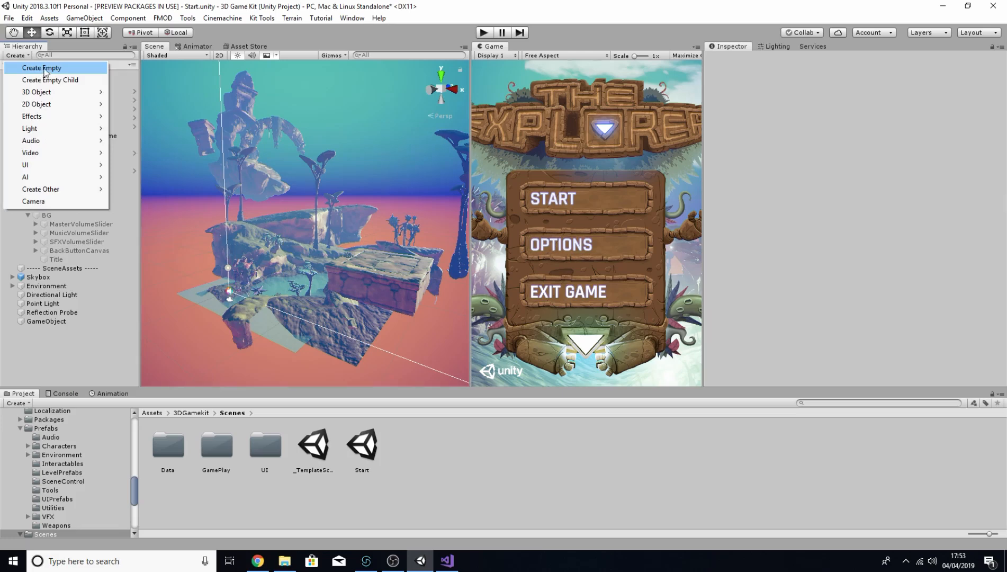
{"action": "left_click", "coordinate": [44, 67]}
{"action": "double_click", "coordinate": [787, 59]}
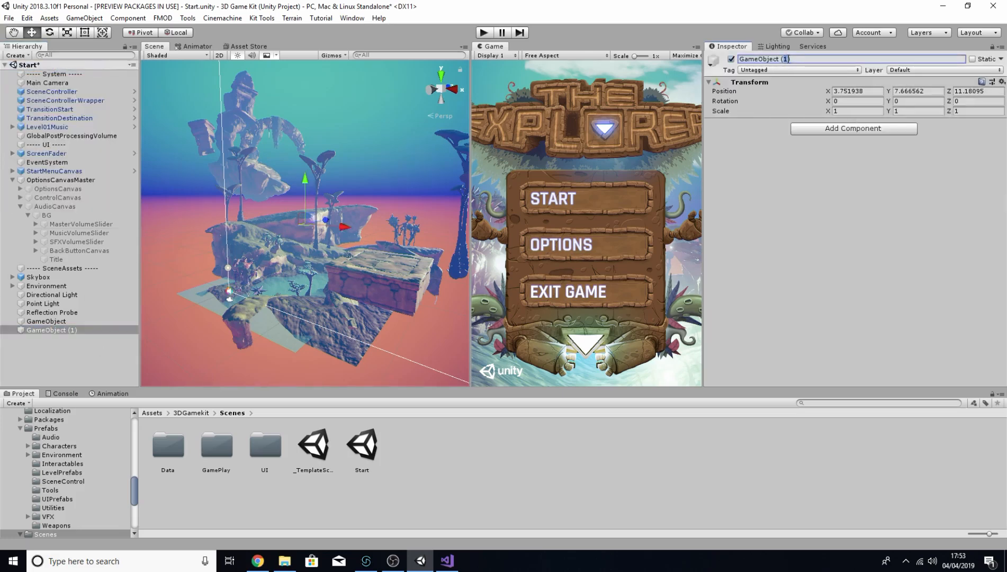
{"action": "left_click_drag", "start_coordinate": [786, 59], "coordinate": [728, 63]}
{"action": "type", "text": "Bank Loader"}
{"action": "key", "text": "Return"}
Step: Add an FMOD Studio Bank Loader component to the Bank Loader object
{"action": "left_click", "coordinate": [820, 131]}
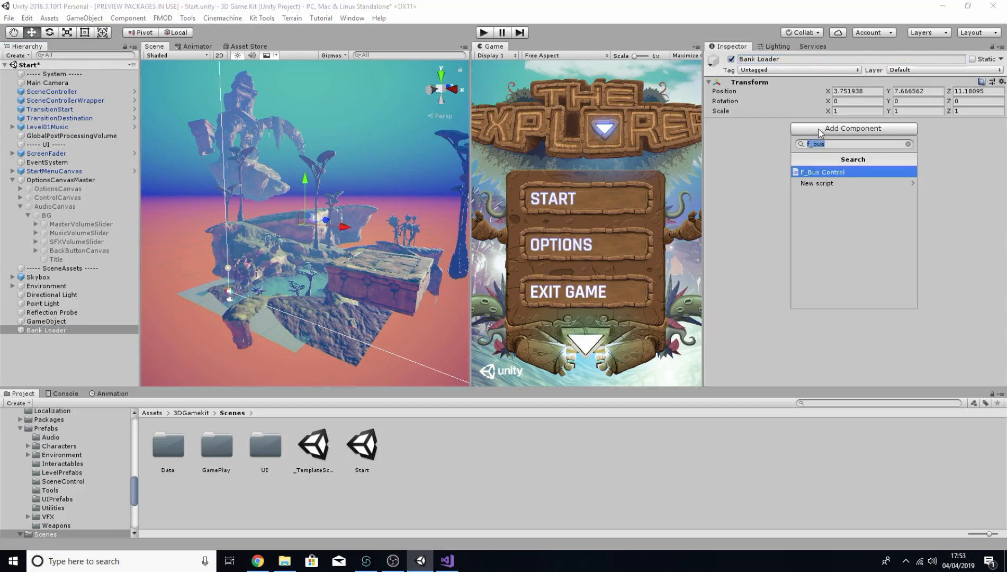
{"action": "type", "text": "studi"}
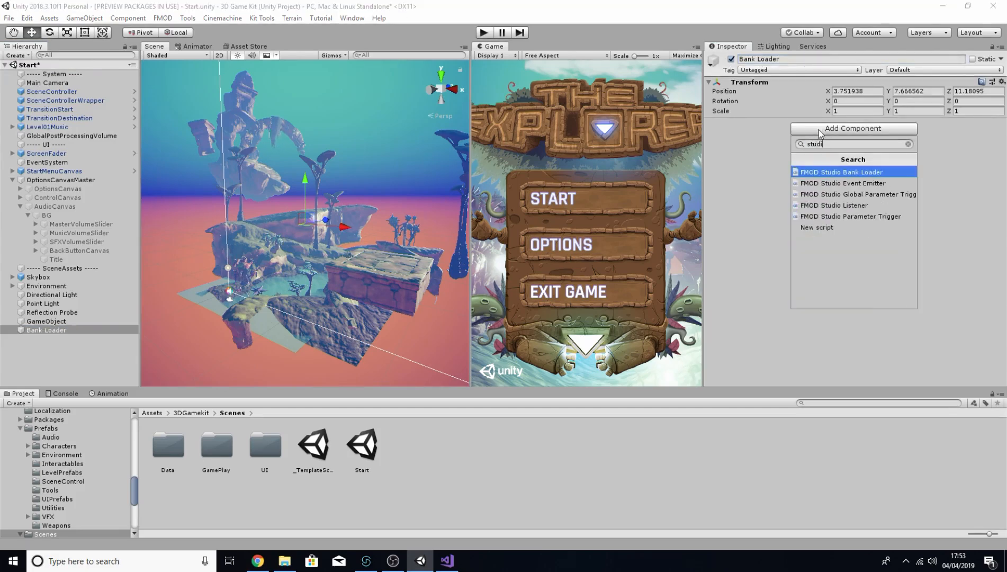
{"action": "type", "text": "o bank loader"}
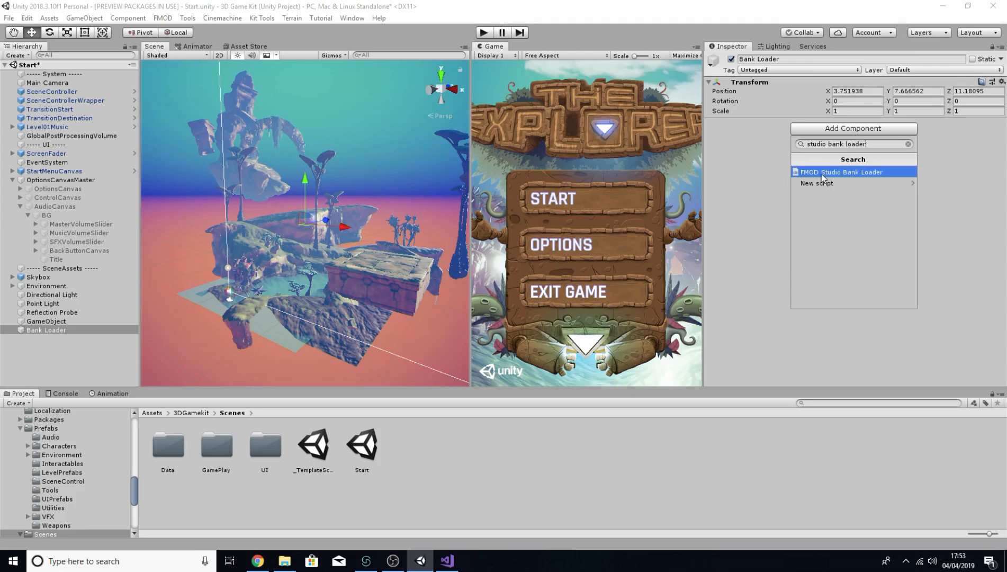
{"action": "left_click", "coordinate": [888, 172]}
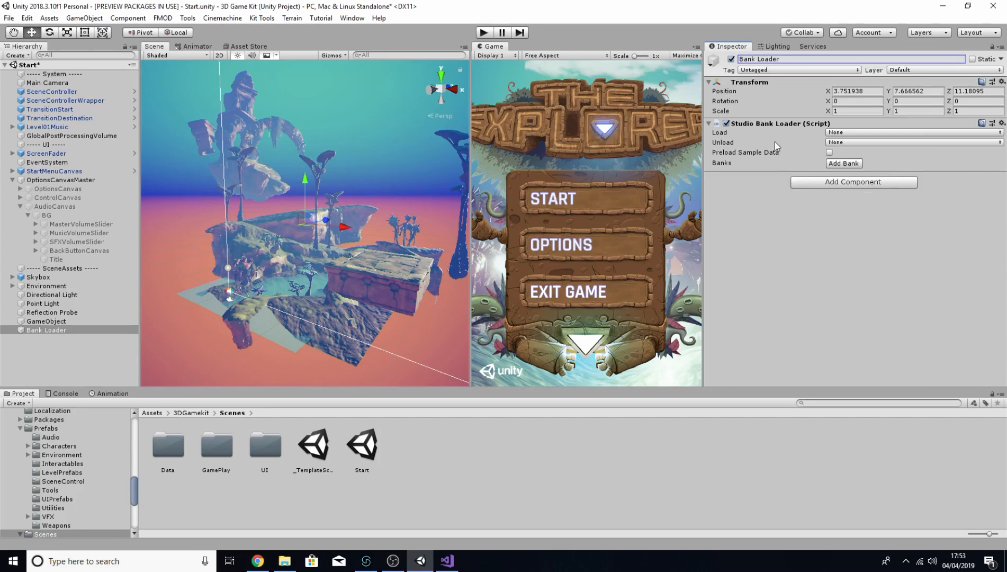
Step: Add a bank slot to the Studio Bank Loader and pick a bank from the FMOD bank list
{"action": "left_click", "coordinate": [832, 135]}
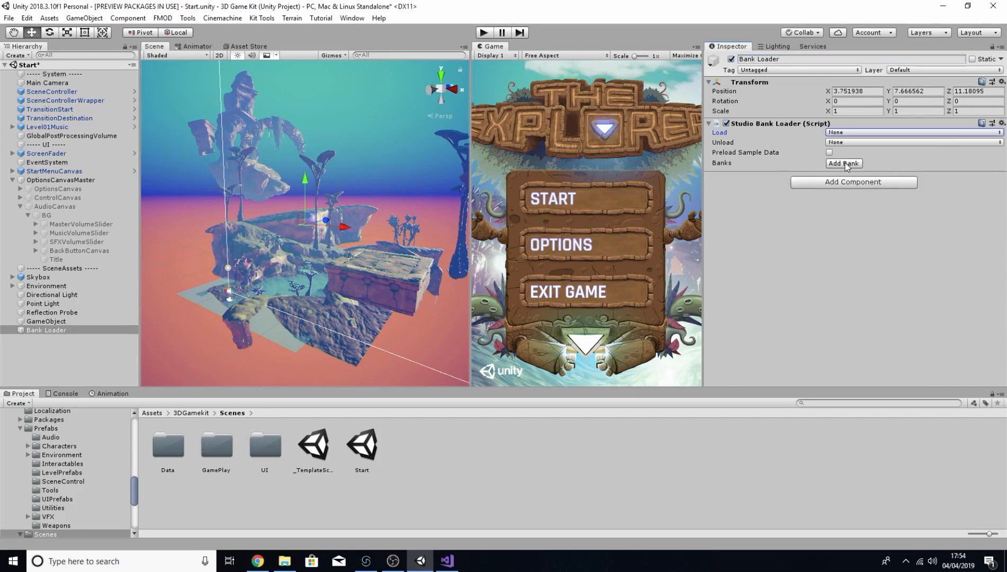
{"action": "left_click", "coordinate": [845, 164]}
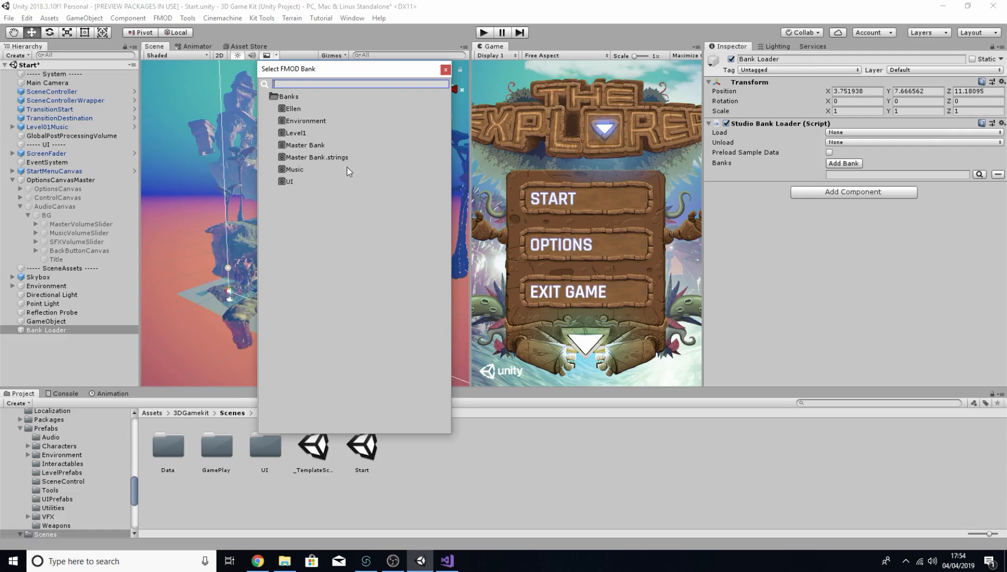
{"action": "left_click", "coordinate": [362, 165]}
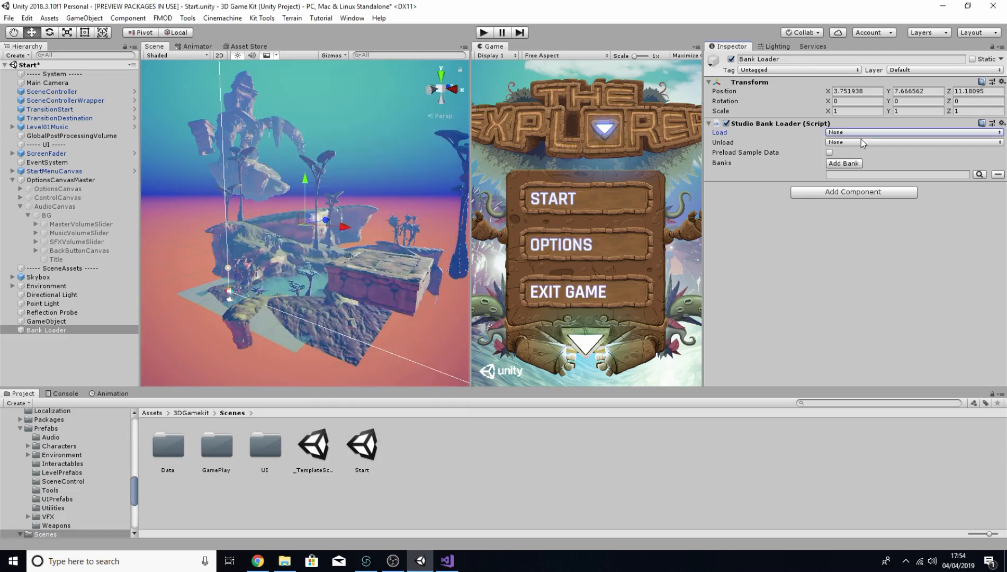
Step: Choose the Load trigger for the Studio Bank Loader
{"action": "left_click", "coordinate": [859, 133]}
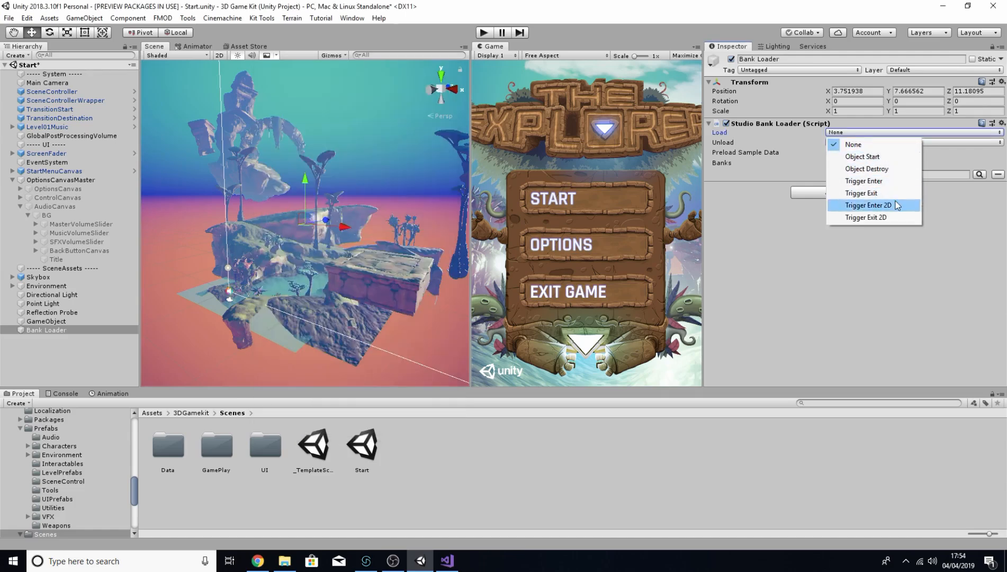